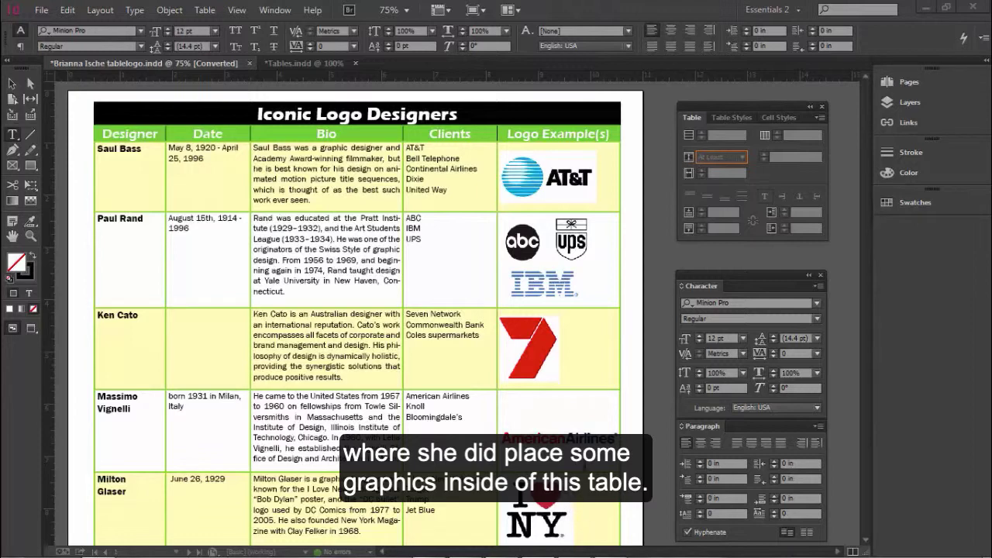
Switch to the Tables.indd document and put the text cursor in the first body cell of the Examples column.
click(291, 65)
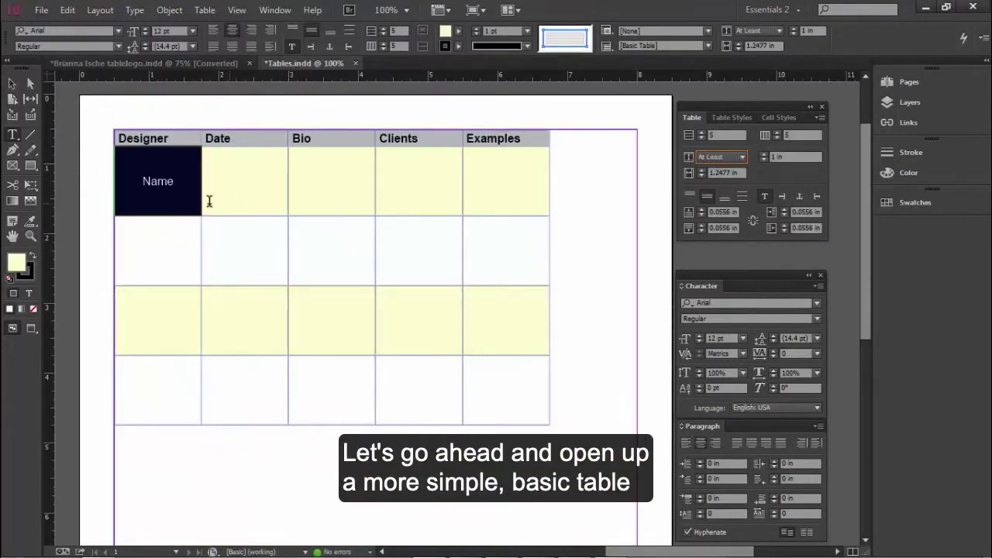
click(500, 184)
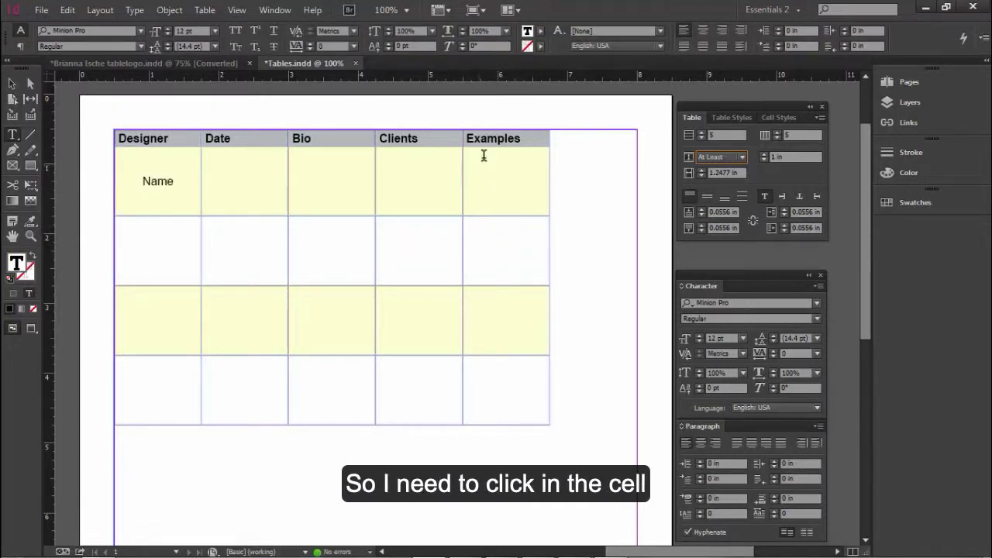
Place the image IMG_0547.JPG in the first body cell of the Examples column.
click(41, 10)
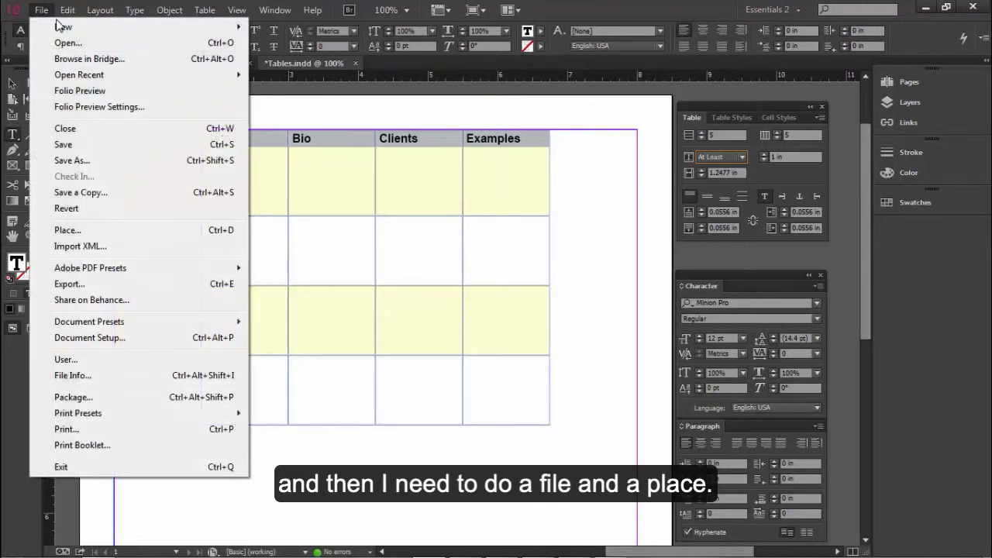
click(85, 231)
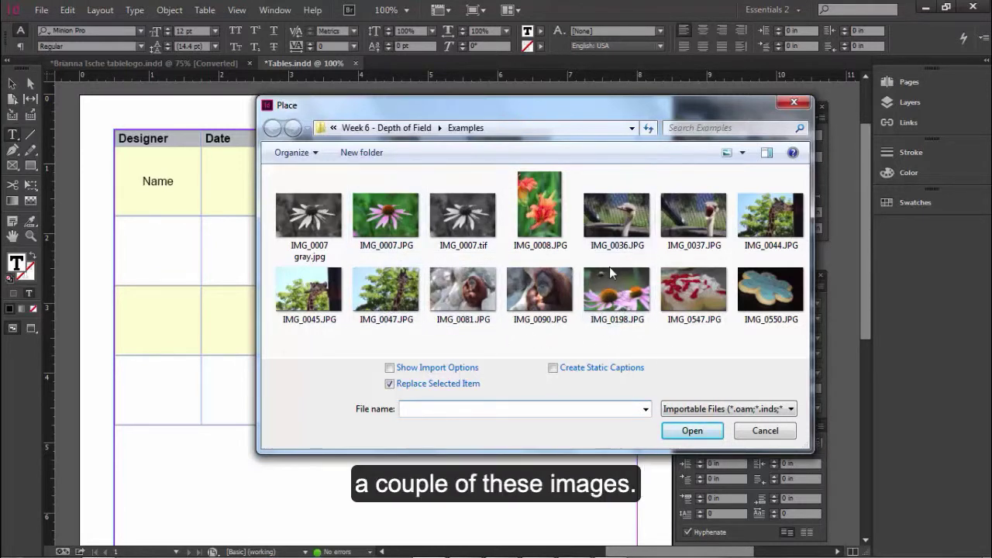
click(633, 227)
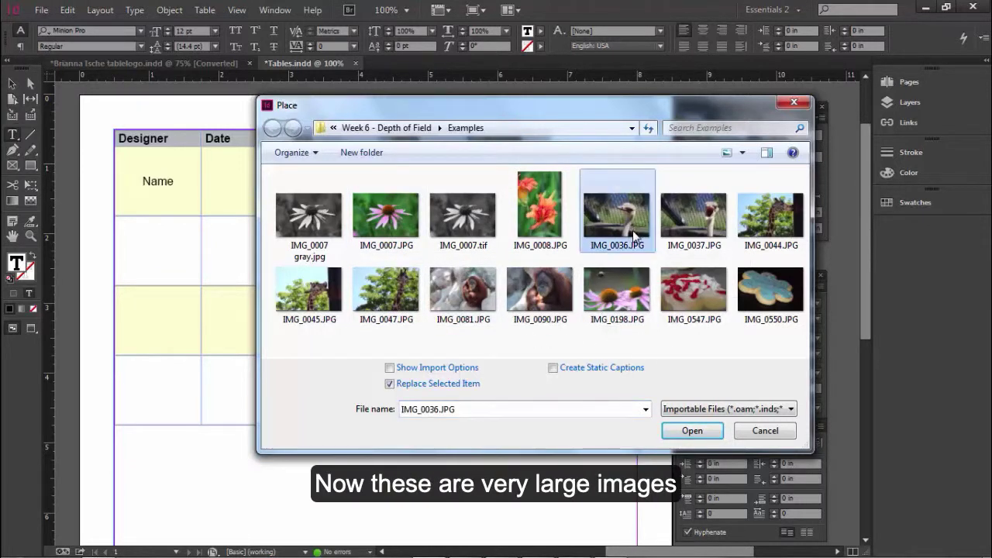
click(694, 291)
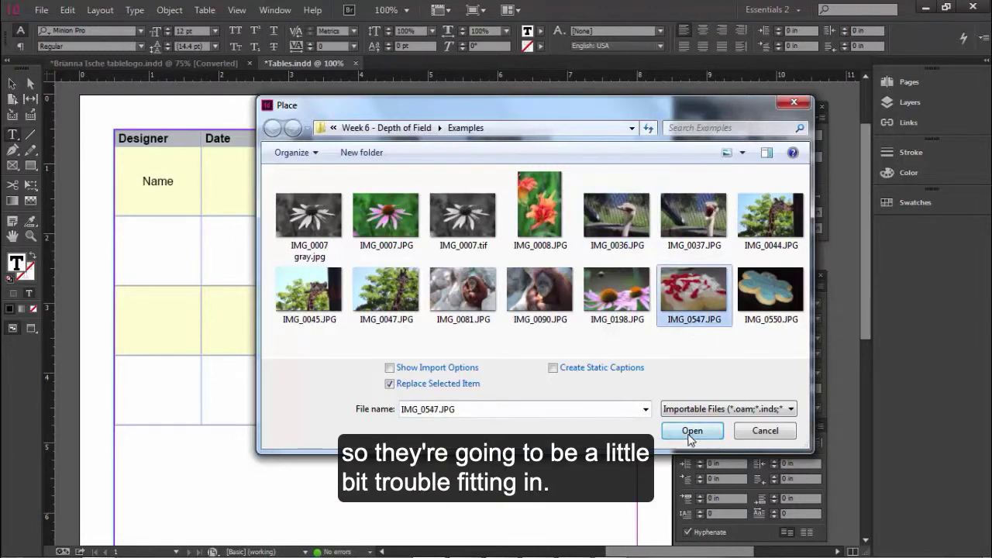
click(692, 433)
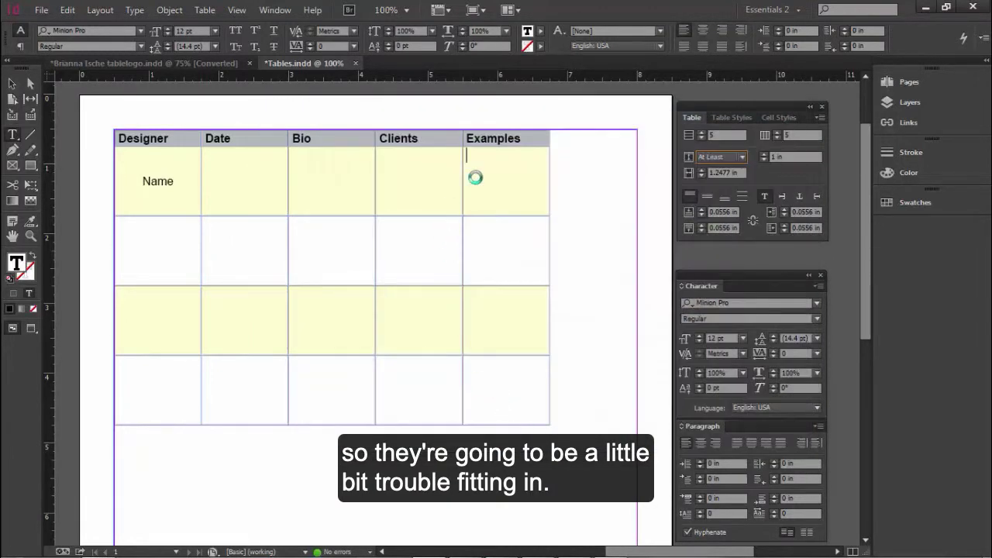
click(497, 195)
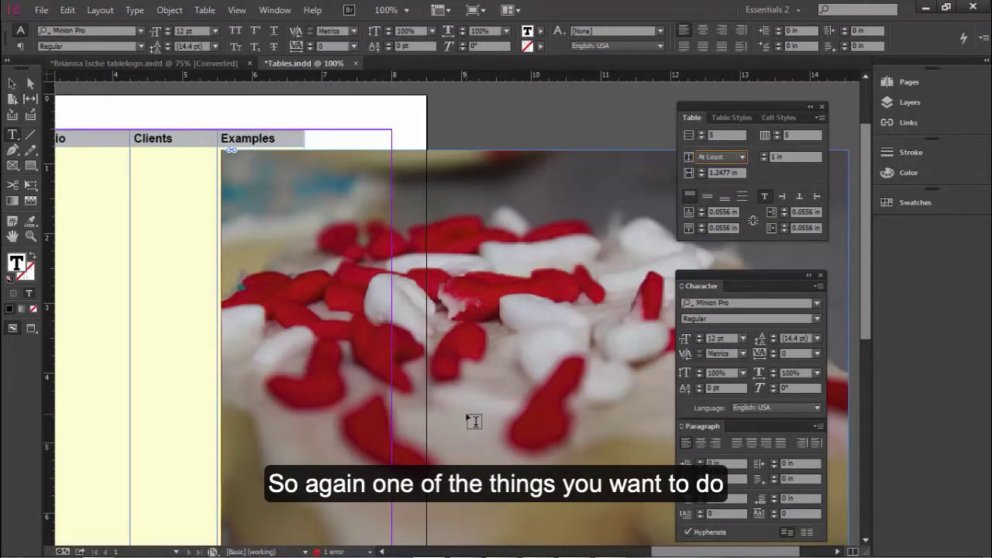
Undo the oversized image's placement, try placing it again in the same cell with the loaded cursor, and undo that too.
scroll(468, 417, down, 3)
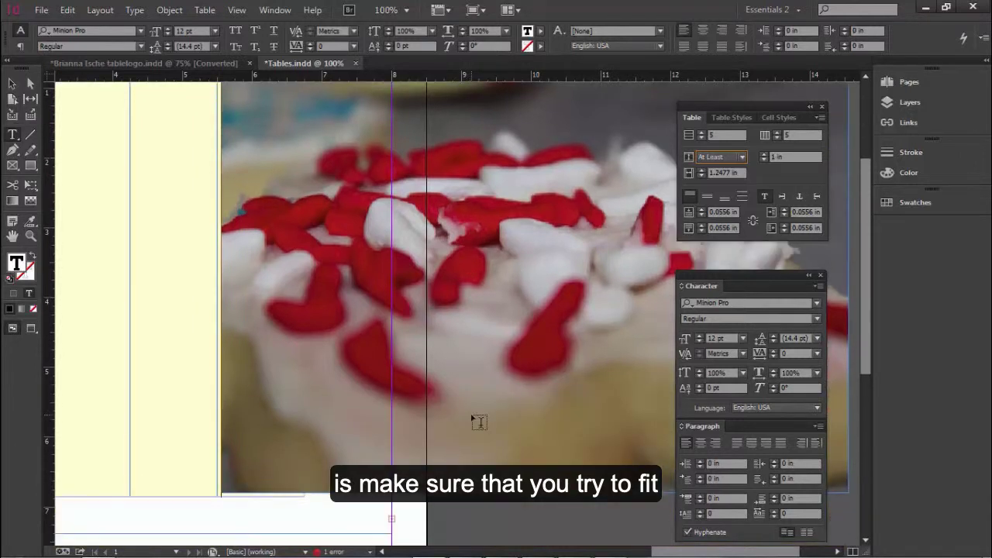
scroll(474, 420, up, 2)
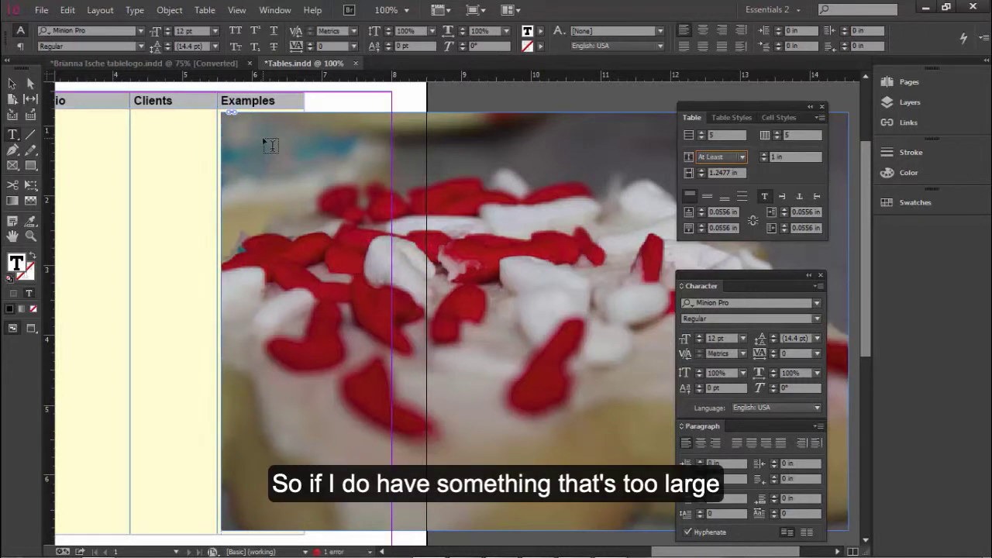
scroll(303, 210, down, 3)
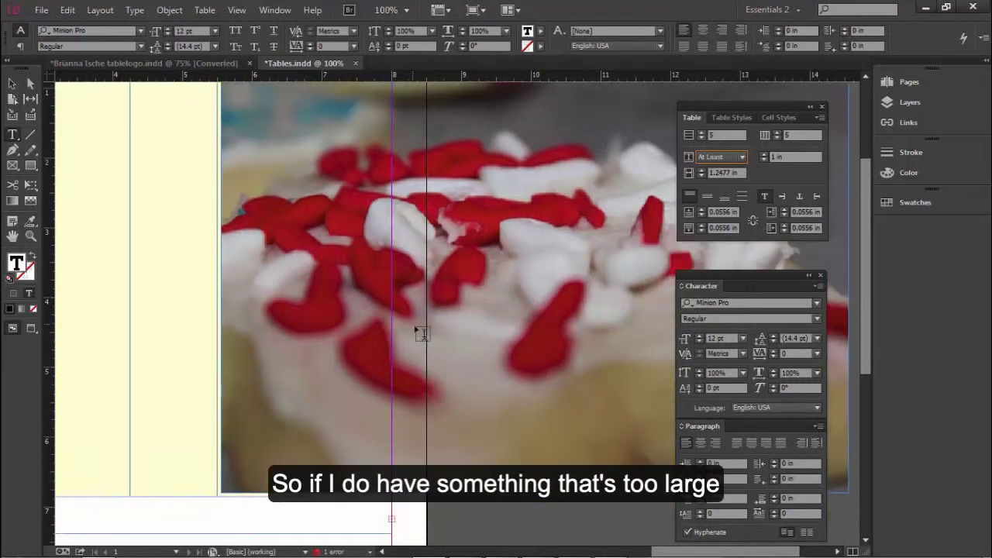
scroll(344, 207, up, 3)
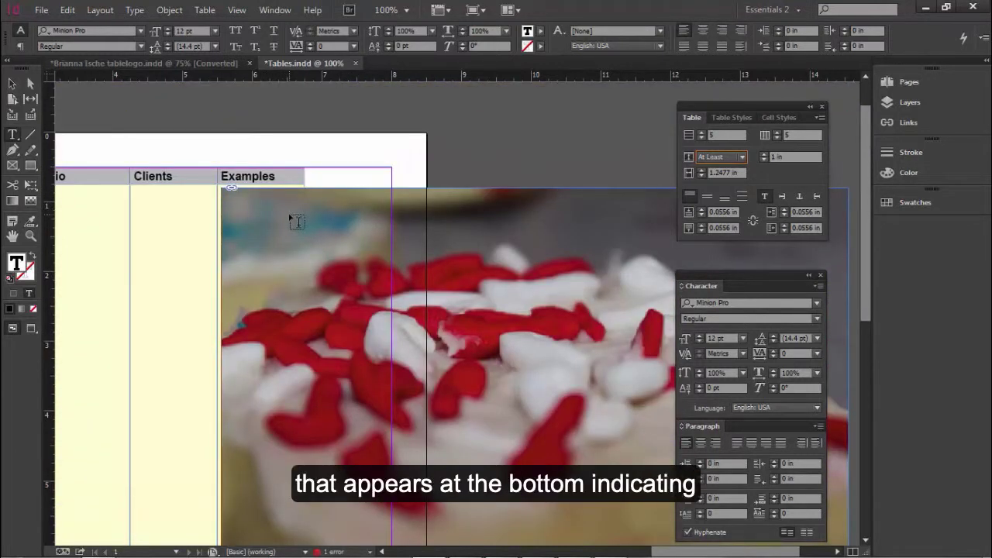
key(ctrl+z)
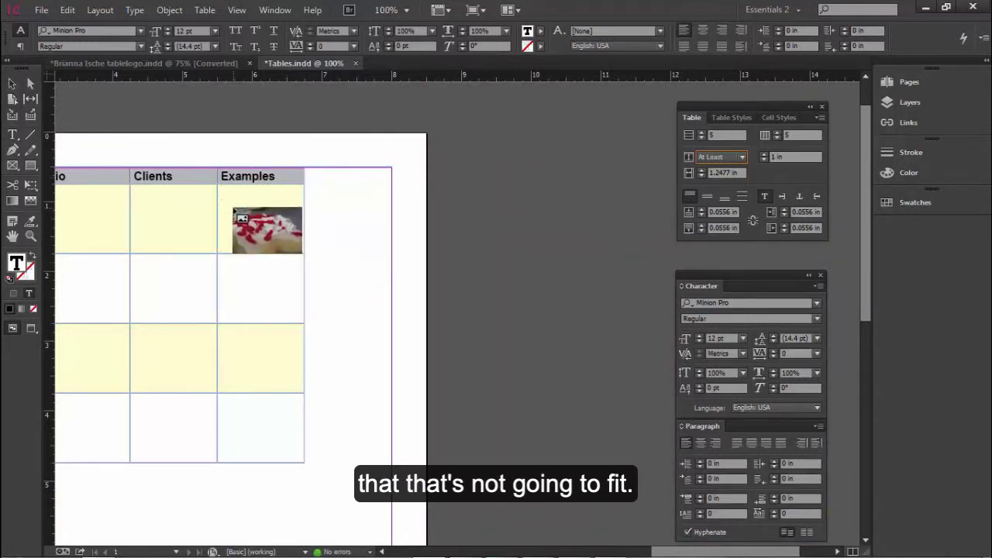
click(233, 206)
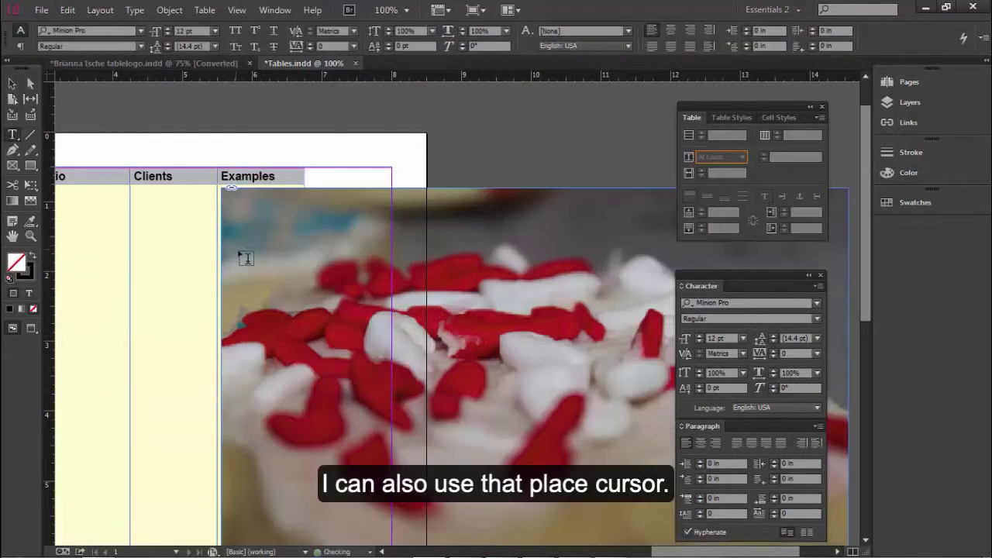
key(ctrl+z)
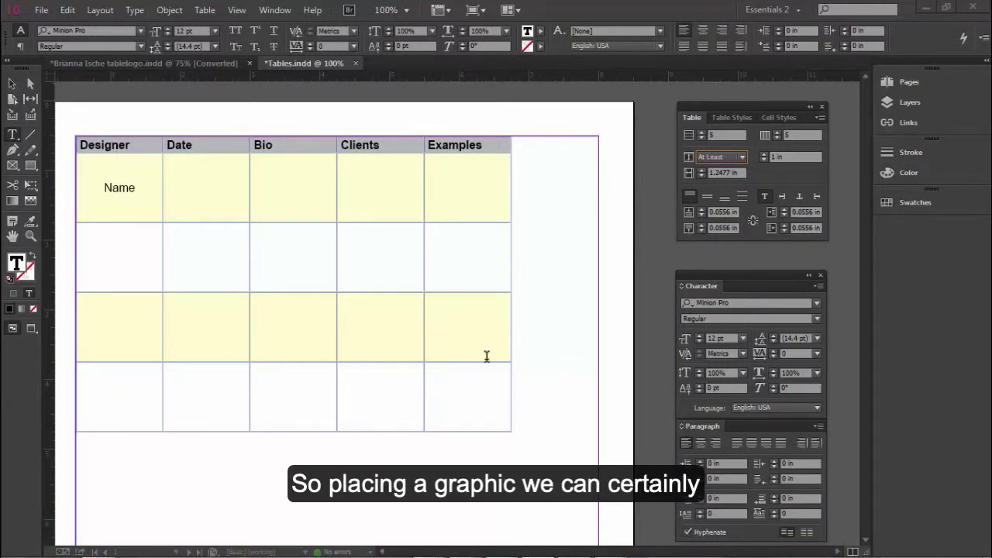
Place NH State Flag.tif from the Week 10 Lecture Files folder into the first body cell of the Examples column.
click(453, 192)
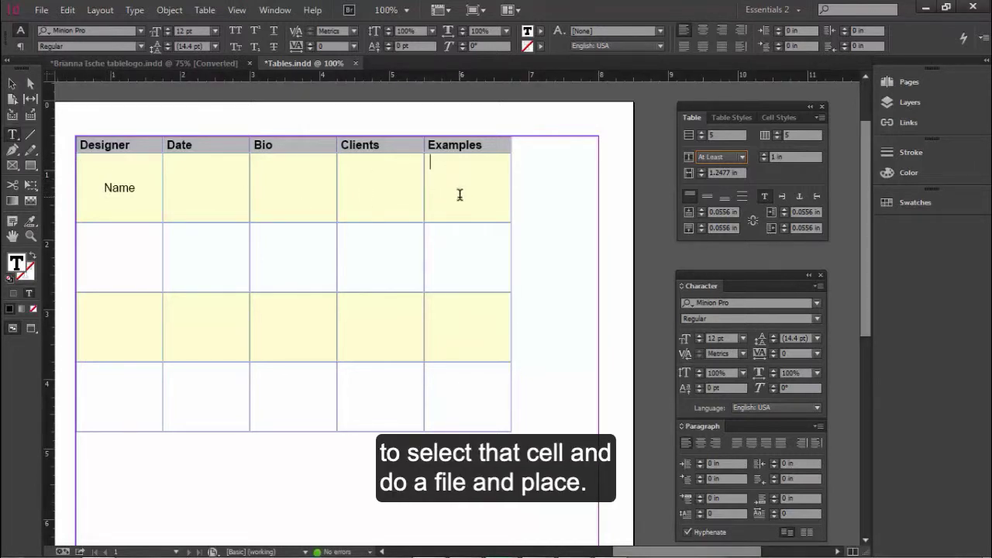
click(39, 10)
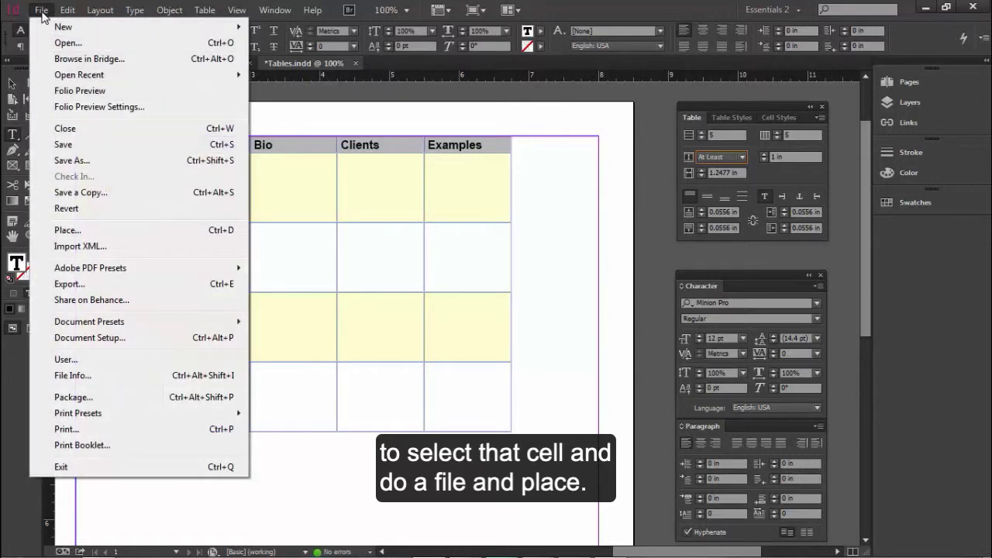
click(77, 237)
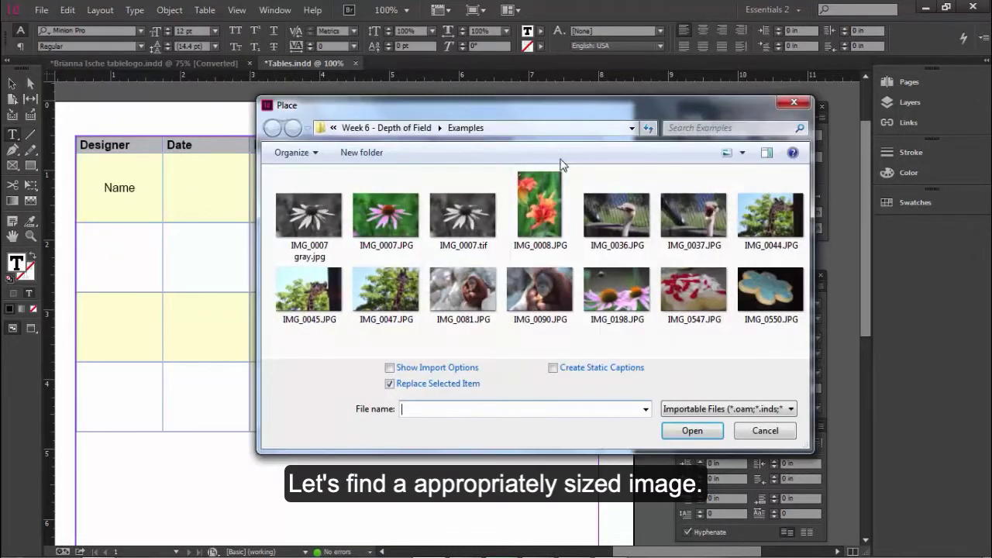
click(630, 130)
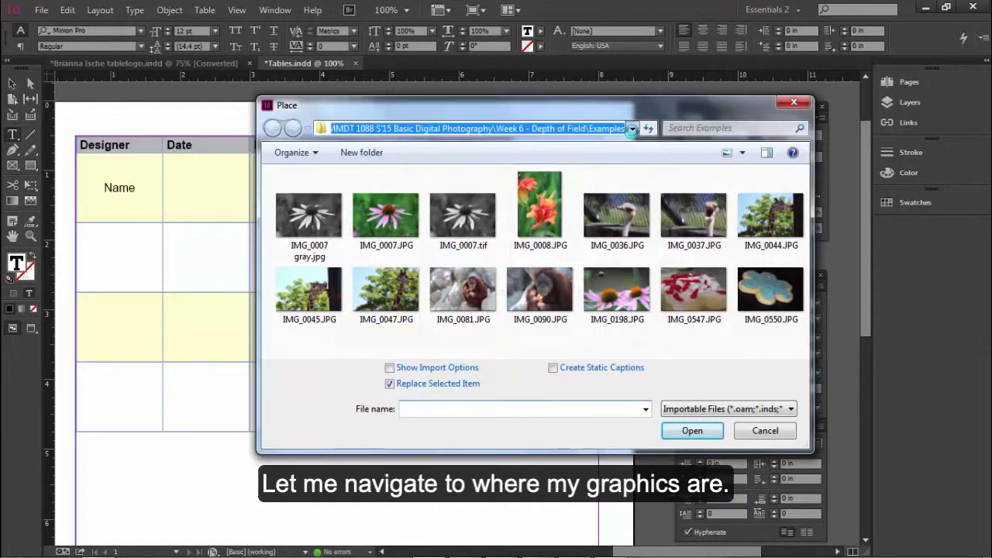
click(632, 128)
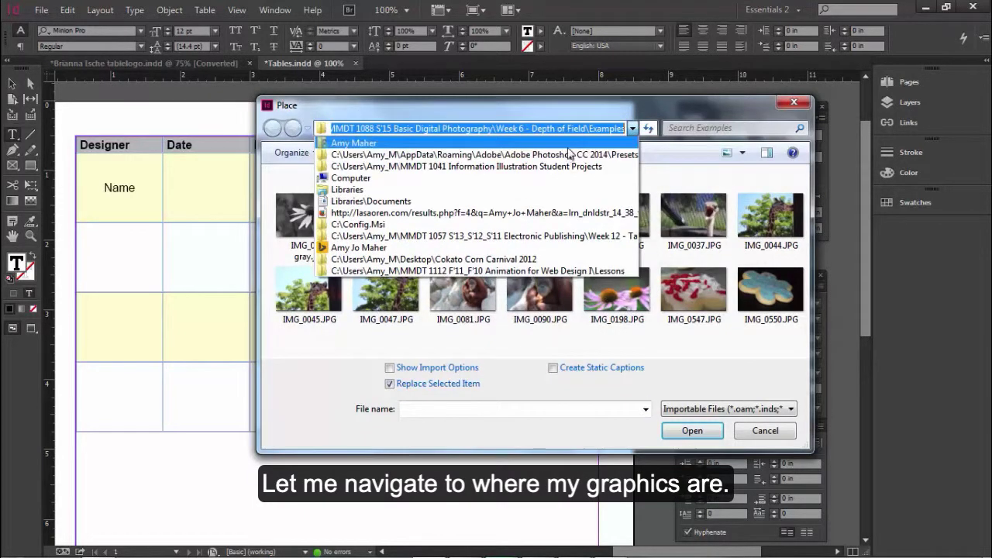
click(555, 237)
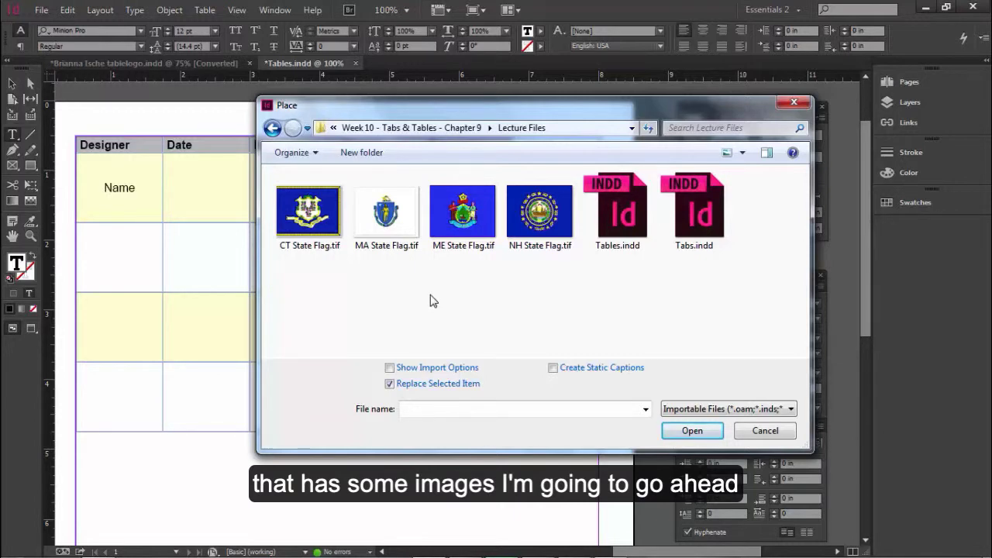
click(535, 219)
click(689, 431)
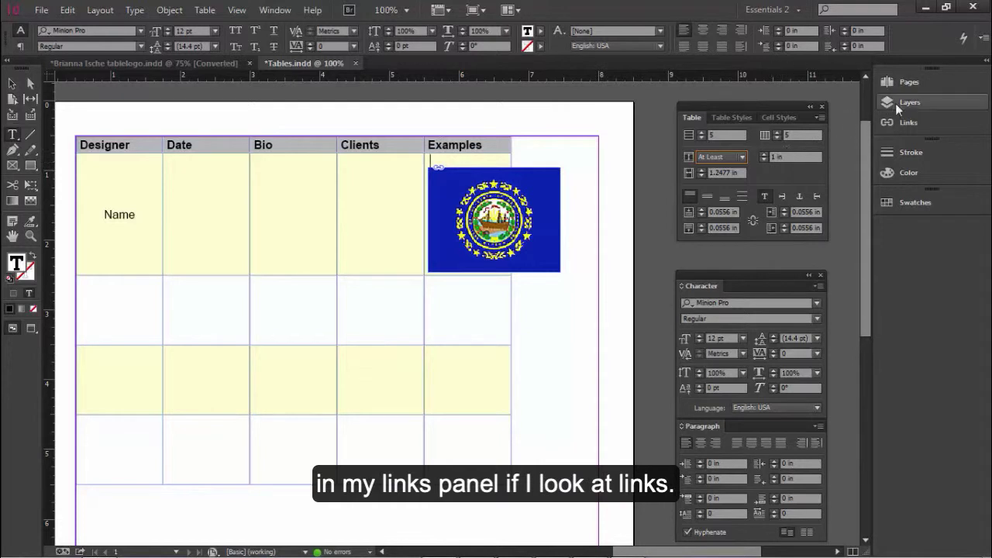
Show the document's linked files and move the floating table controls clear of the list to check the flag's link.
click(908, 123)
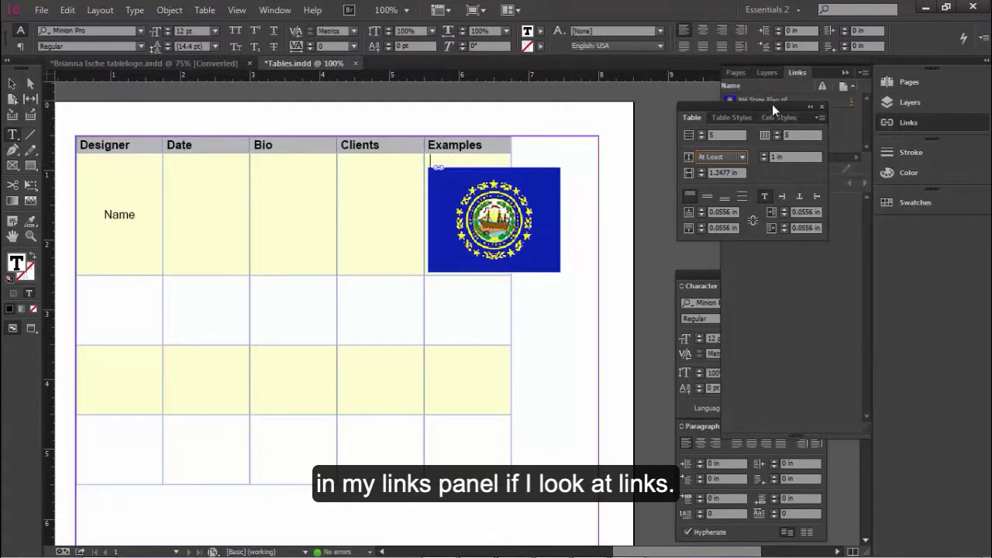
drag(771, 105, 621, 407)
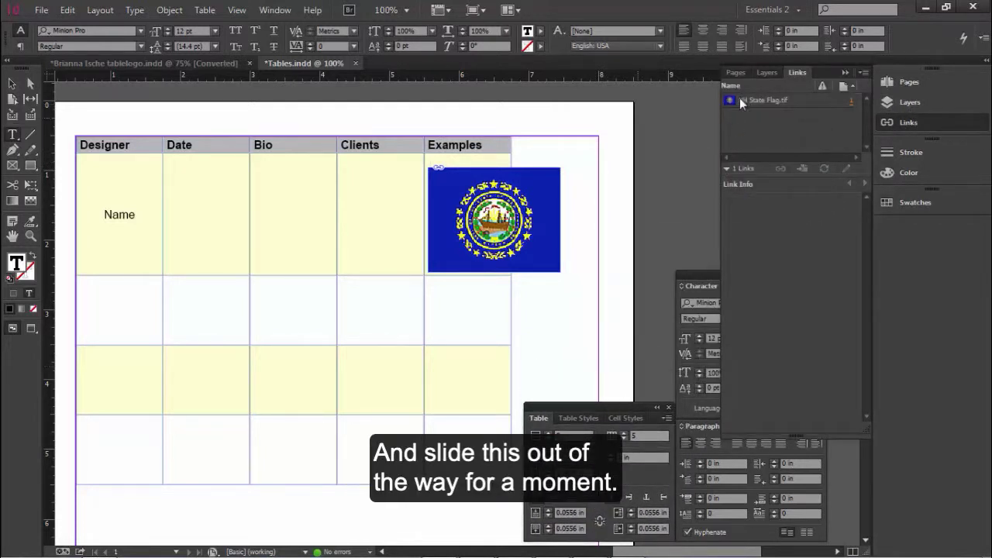
mouse_move(782, 110)
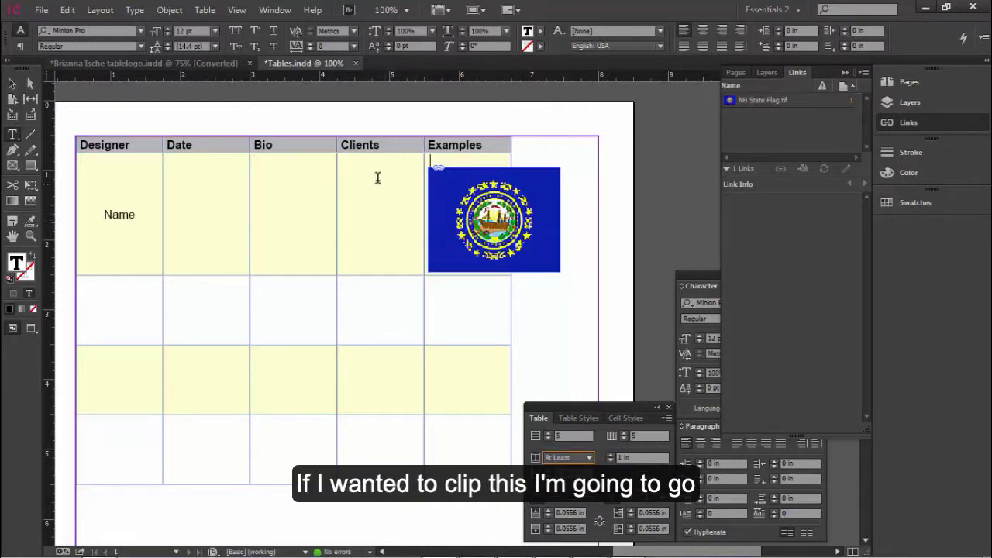
Turn on Clip Contents to Cell for the Examples cell that holds the flag image.
click(206, 10)
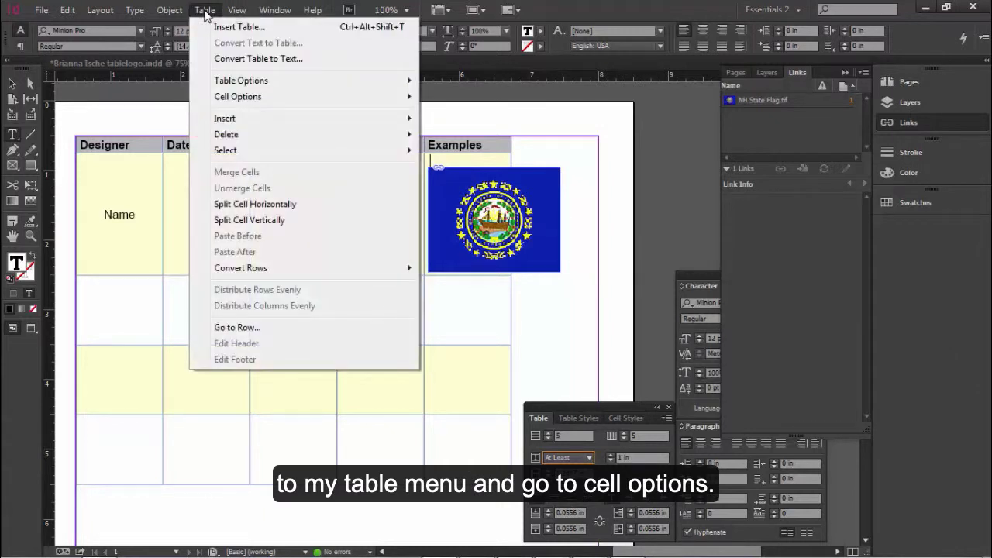
mouse_move(268, 100)
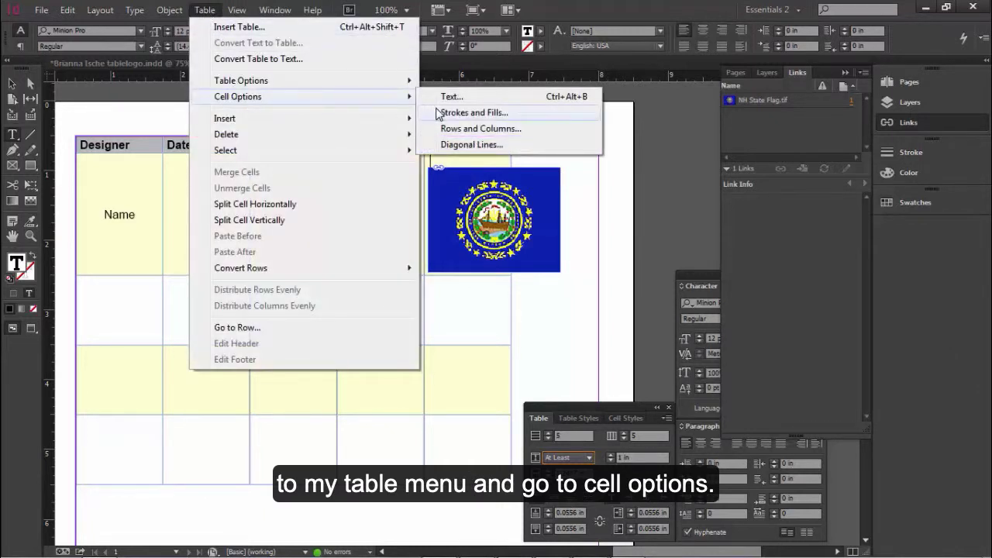
click(475, 97)
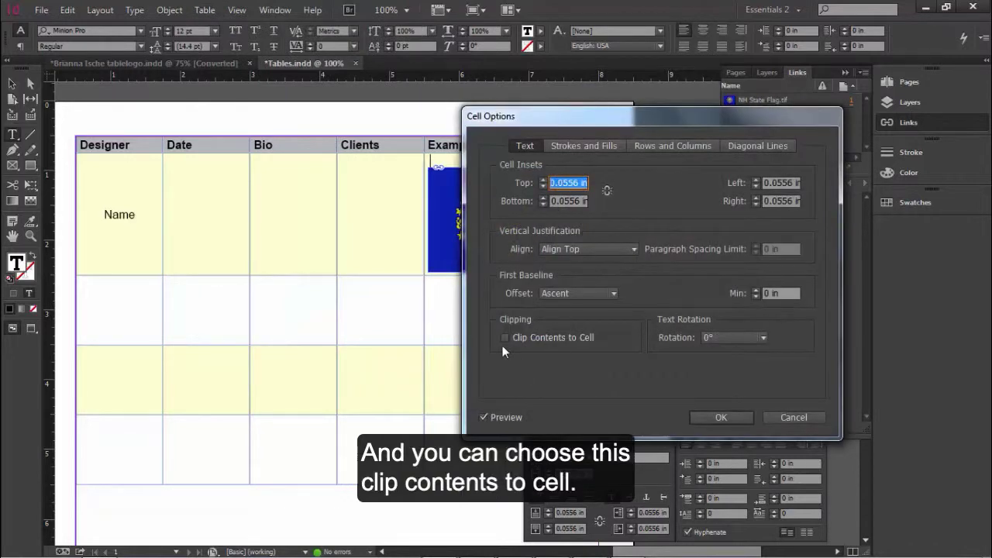
click(505, 337)
drag(560, 121, 105, 189)
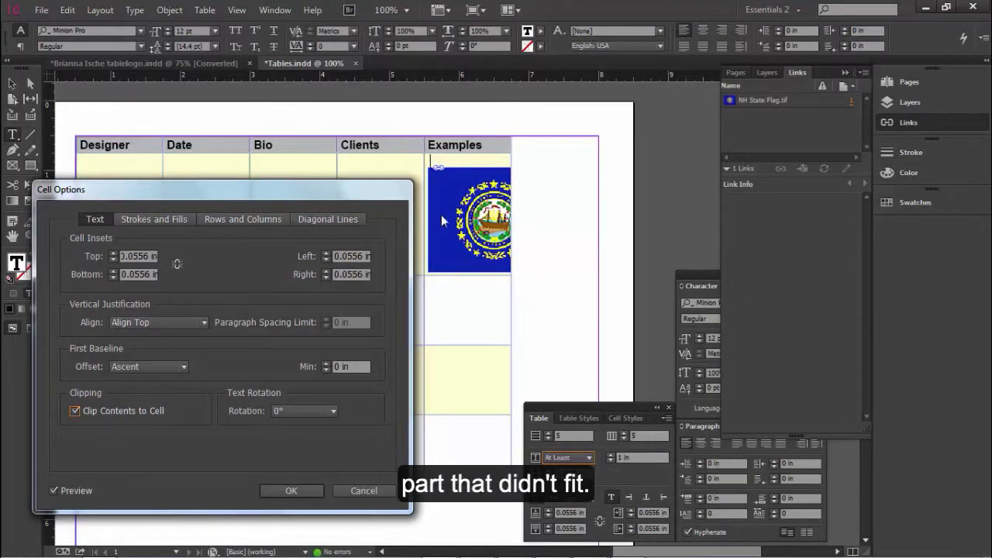
click(295, 489)
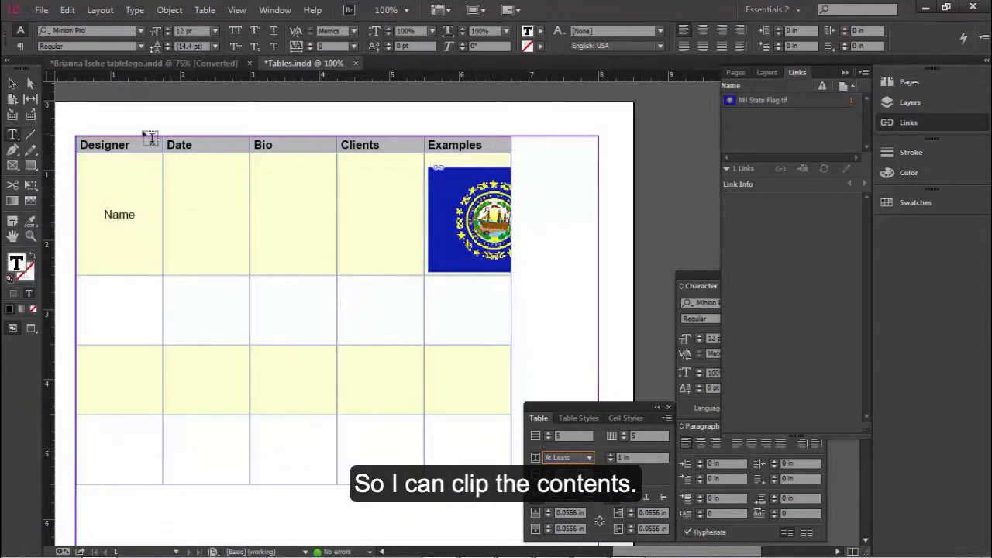
Scale the flag image proportionally to about 61% (about 1.15 by 0.91 in), move it up within its cell, and deselect it.
click(12, 83)
click(450, 193)
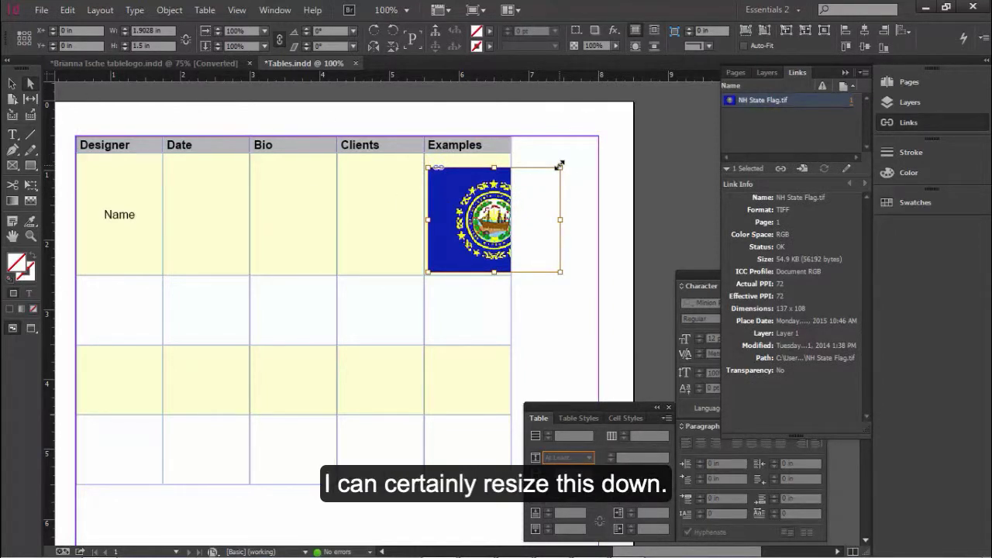
drag(560, 165, 508, 207)
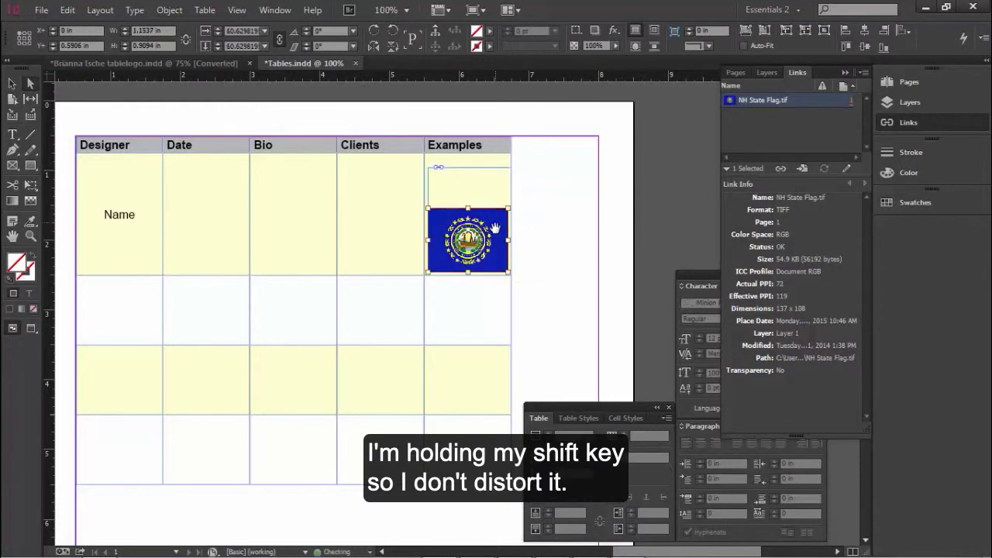
drag(475, 240, 475, 214)
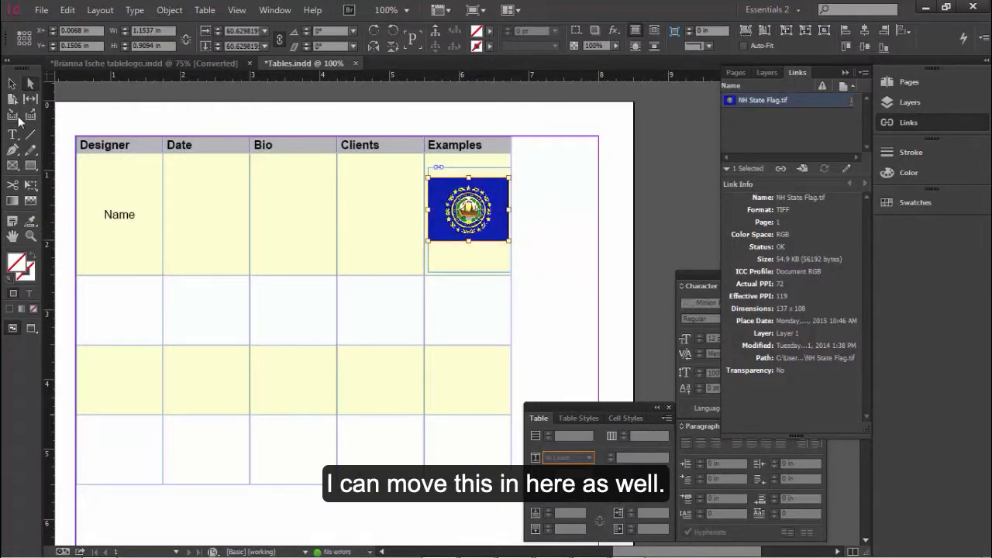
click(542, 273)
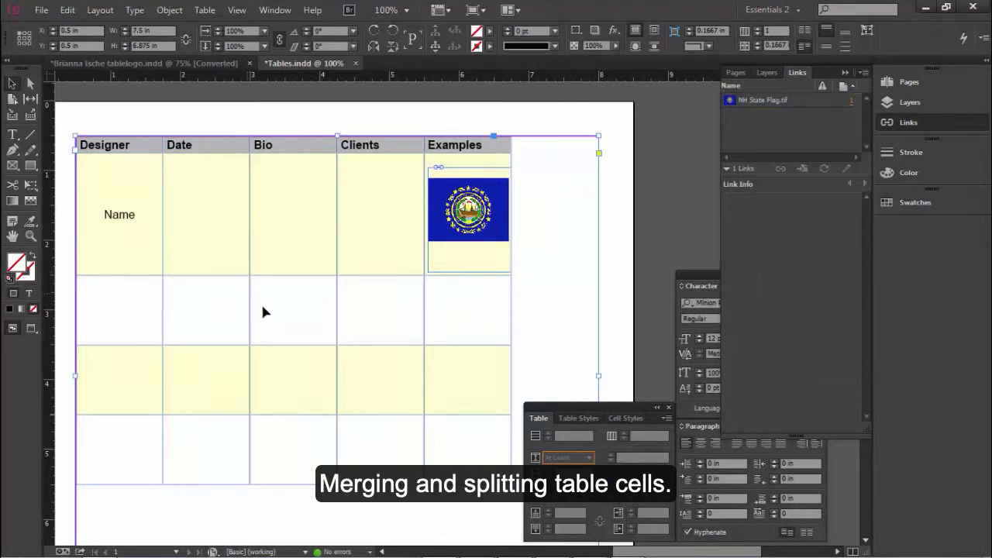
scroll(272, 319, down, 2)
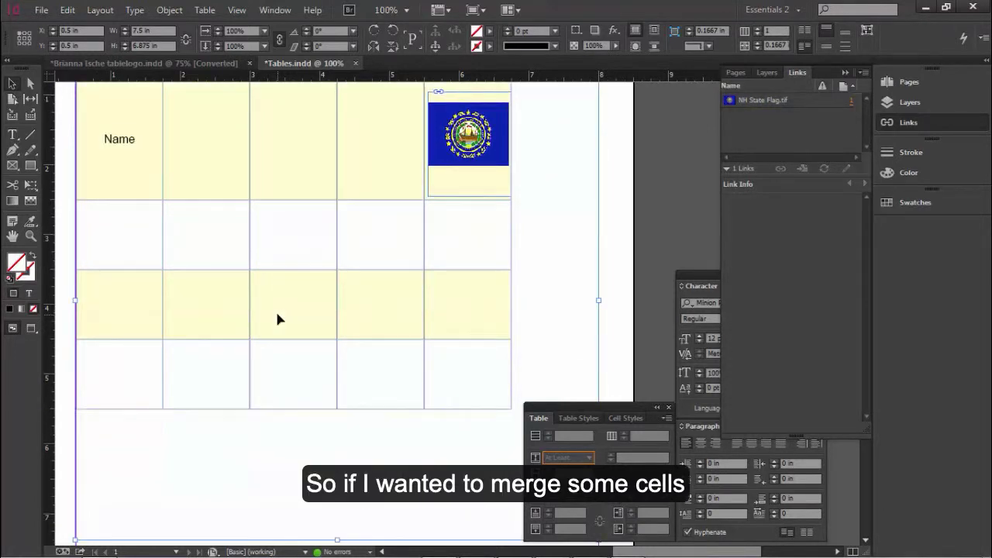
Insert one row above the header row that starts with Designer.
scroll(218, 303, up, 3)
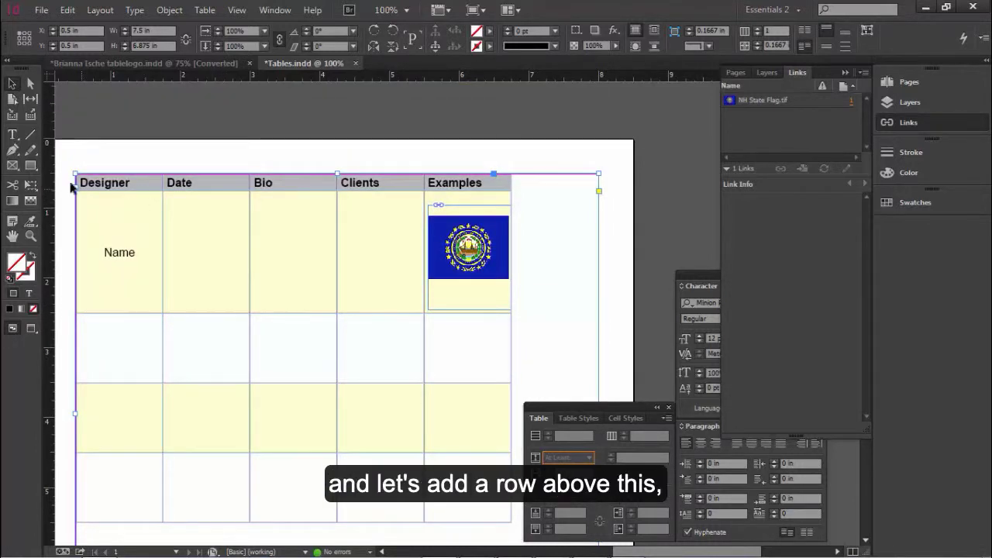
click(13, 134)
click(74, 180)
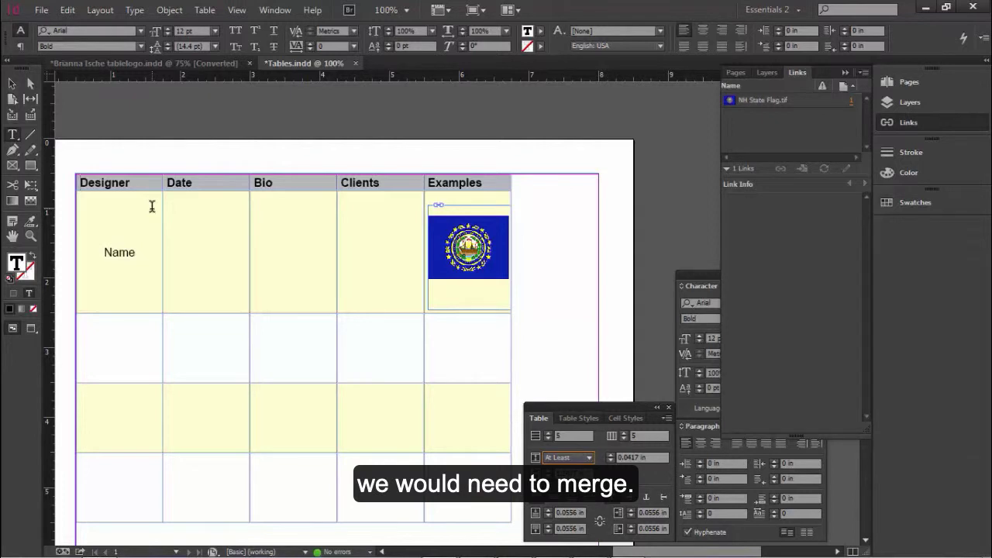
click(206, 11)
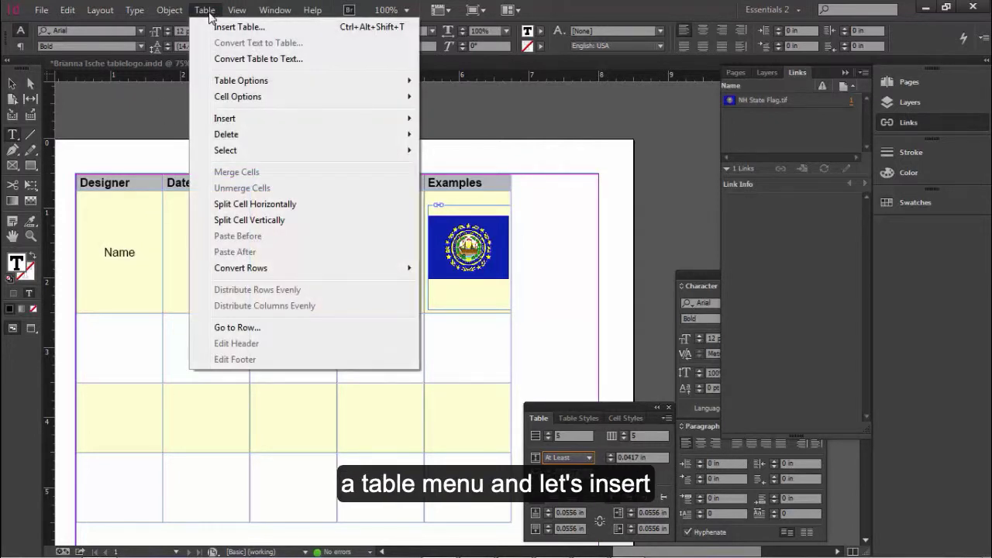
mouse_move(255, 121)
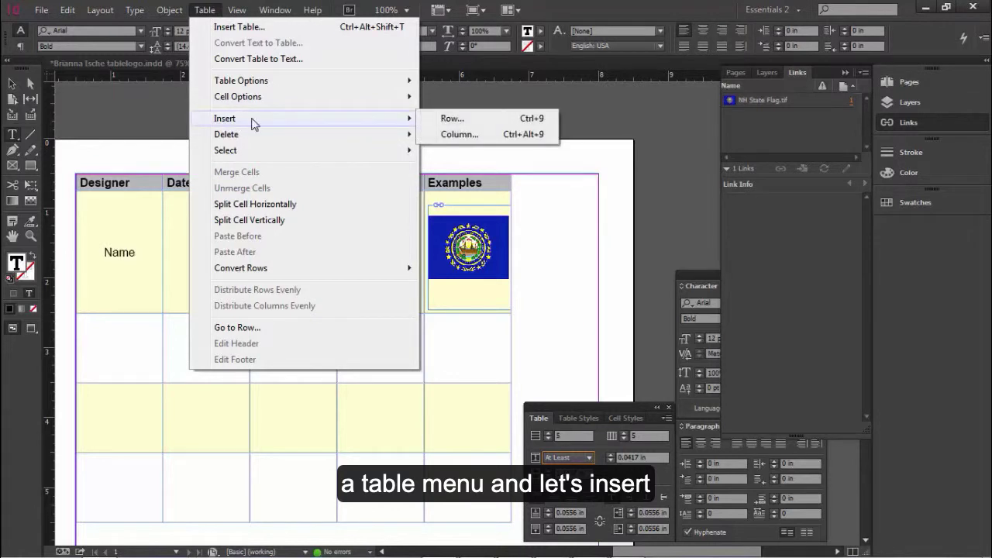
click(442, 122)
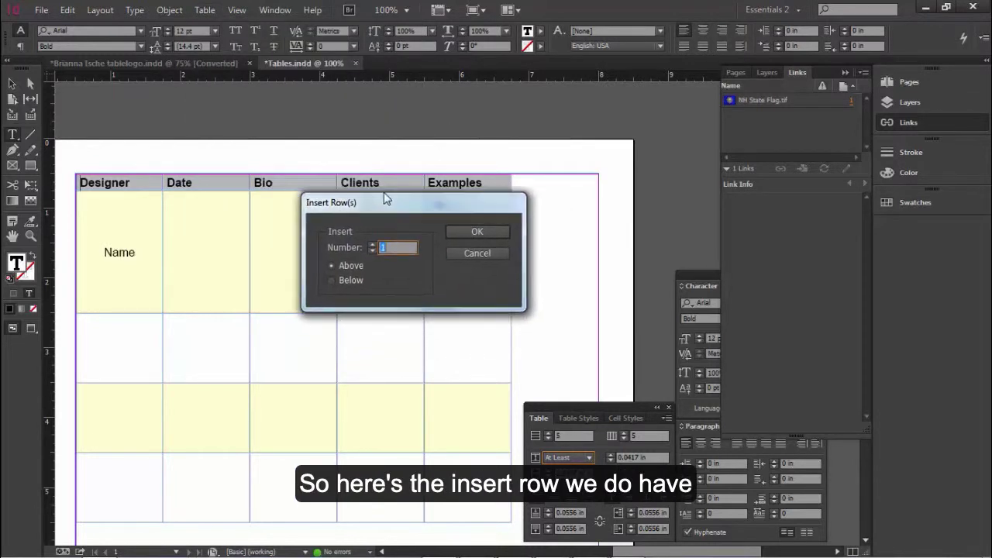
drag(385, 200, 384, 194)
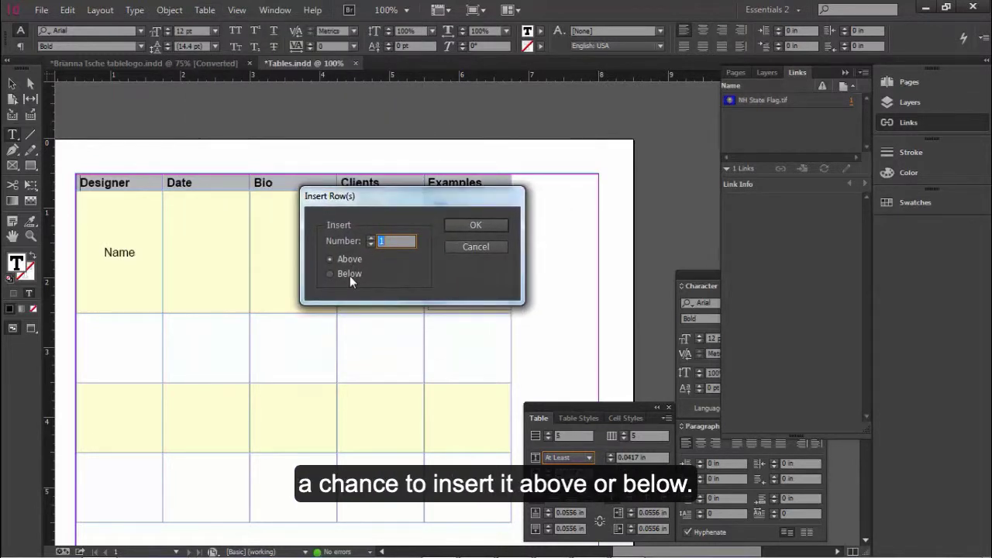
click(474, 227)
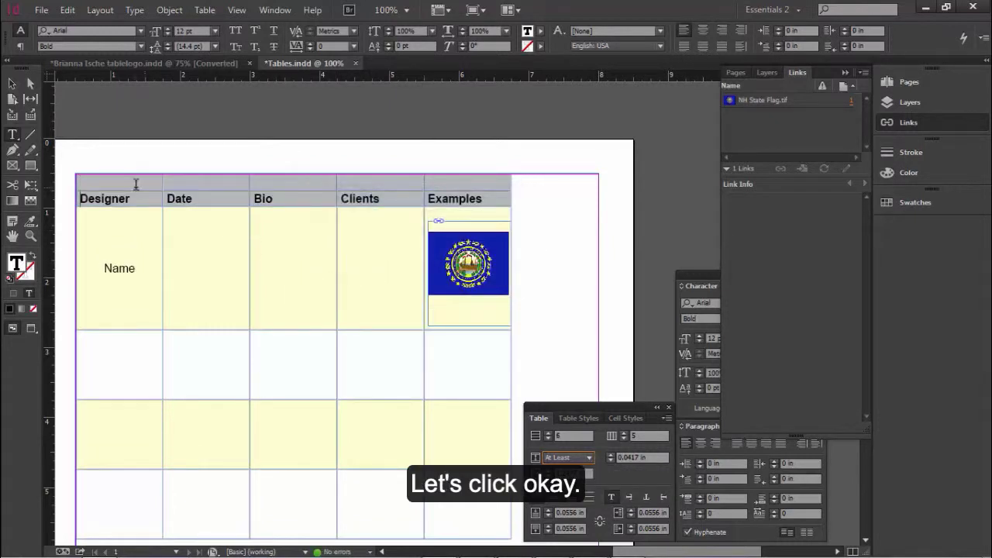
Enlarge the new empty top row to a height of about 0.39 in.
drag(151, 183, 432, 180)
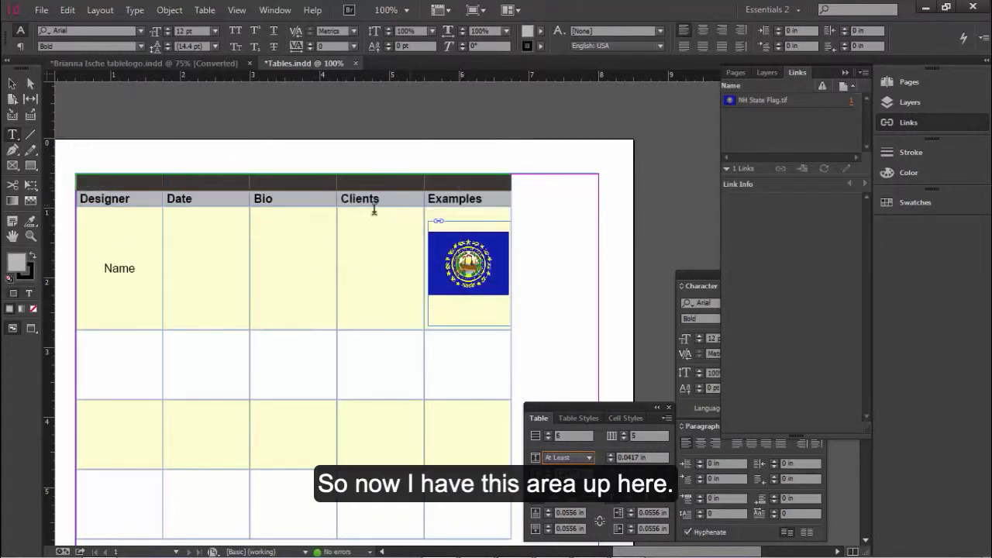
drag(310, 191, 309, 203)
click(88, 191)
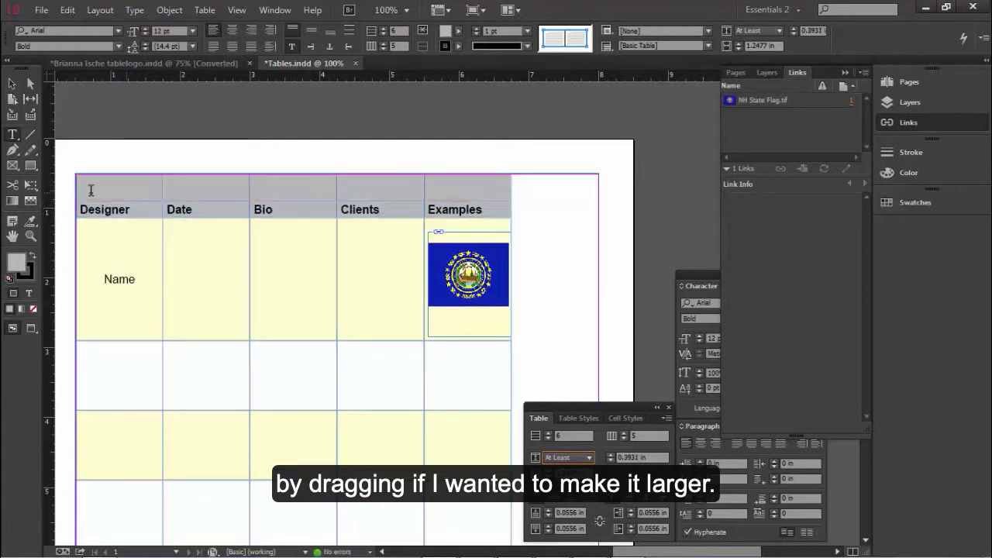
Merge all five cells of the empty top row into one cell and deselect it.
drag(130, 184, 454, 196)
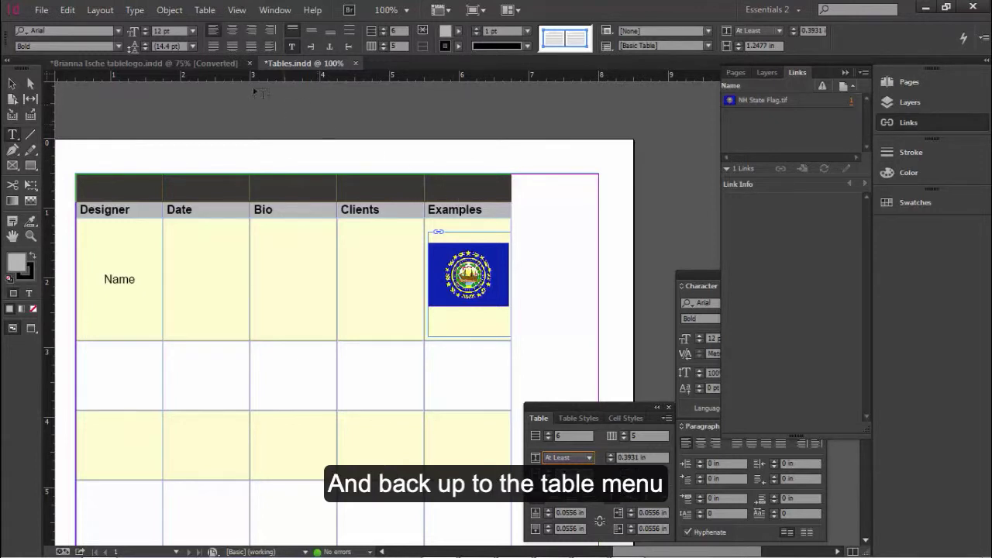
click(206, 11)
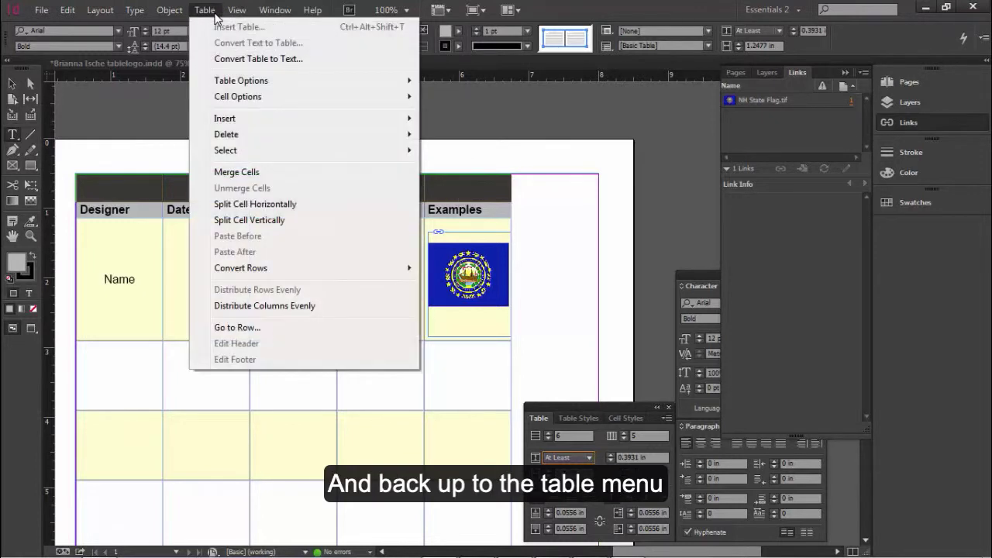
click(252, 172)
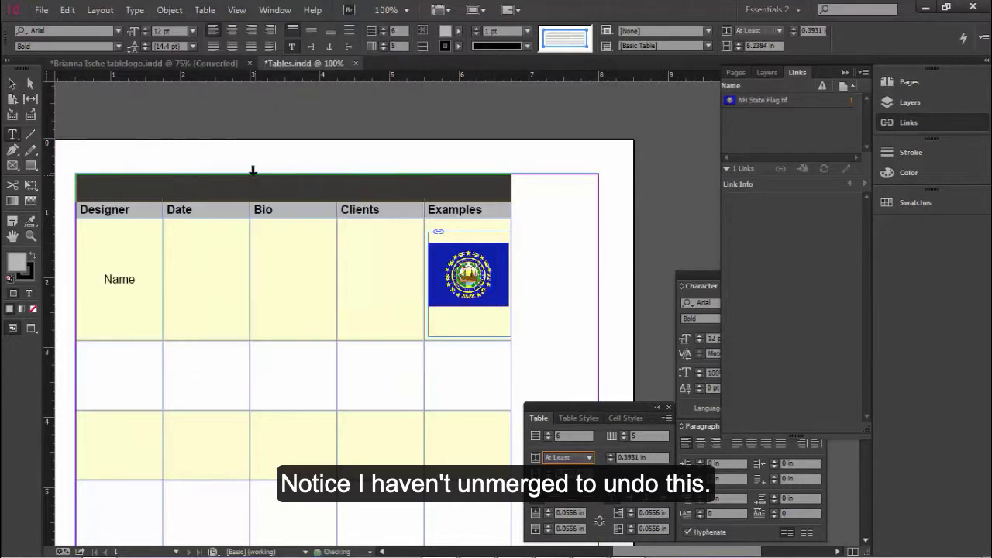
click(267, 225)
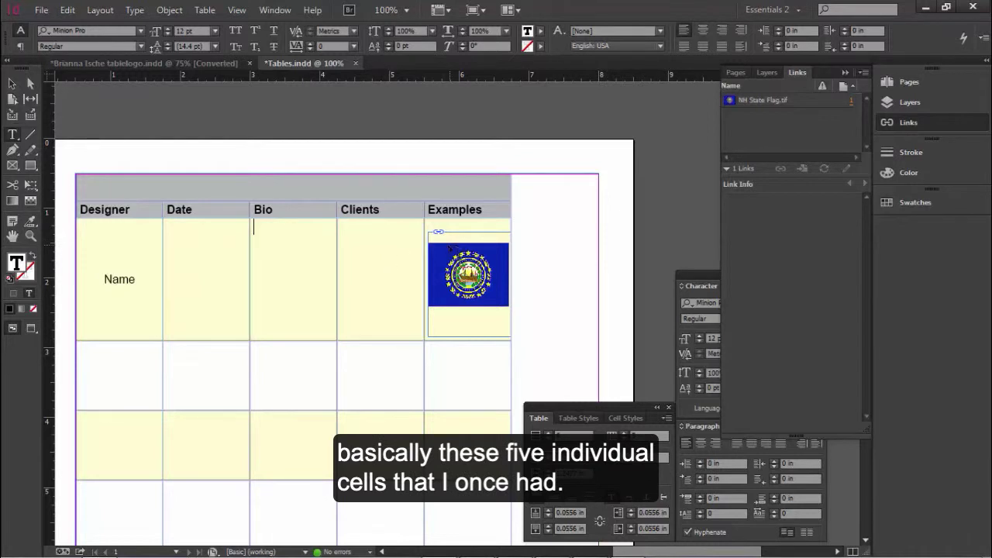
Unmerge the wide top cell back into individual cells.
click(216, 195)
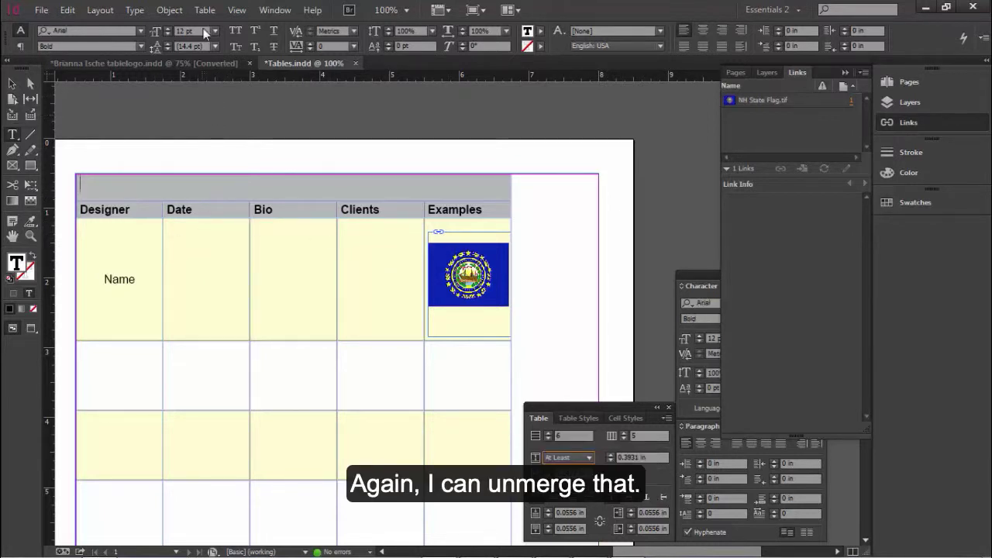
click(206, 11)
click(260, 190)
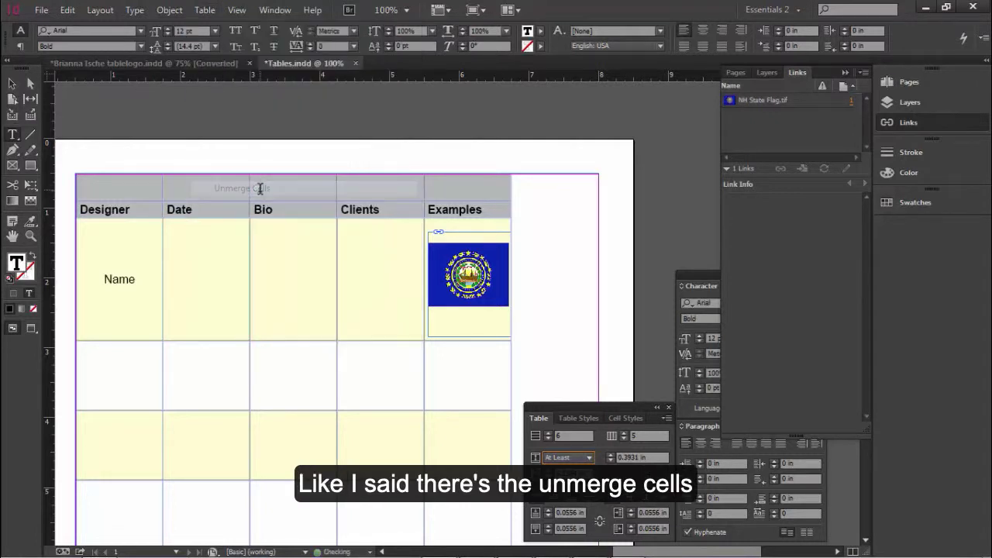
Merge the five cells of the top row again and clear the selection.
drag(148, 183, 410, 203)
click(205, 10)
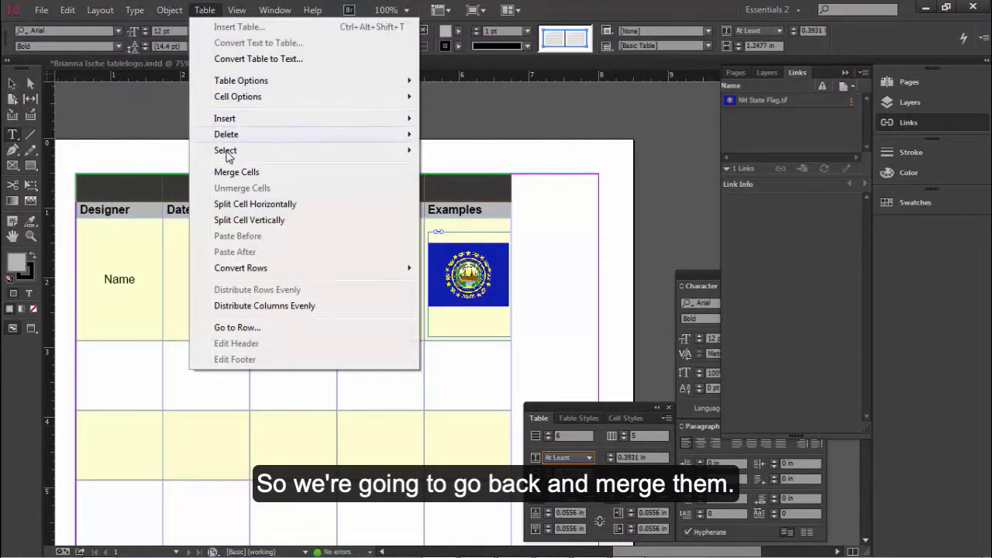
click(235, 172)
click(349, 325)
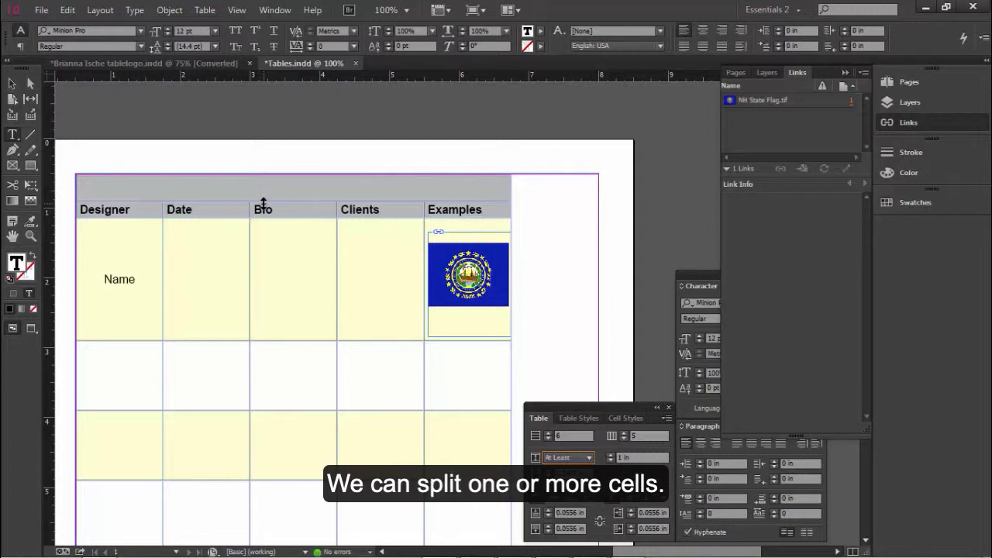
Split the first body cell of the Date column horizontally and place the cursor in its lower half.
click(377, 367)
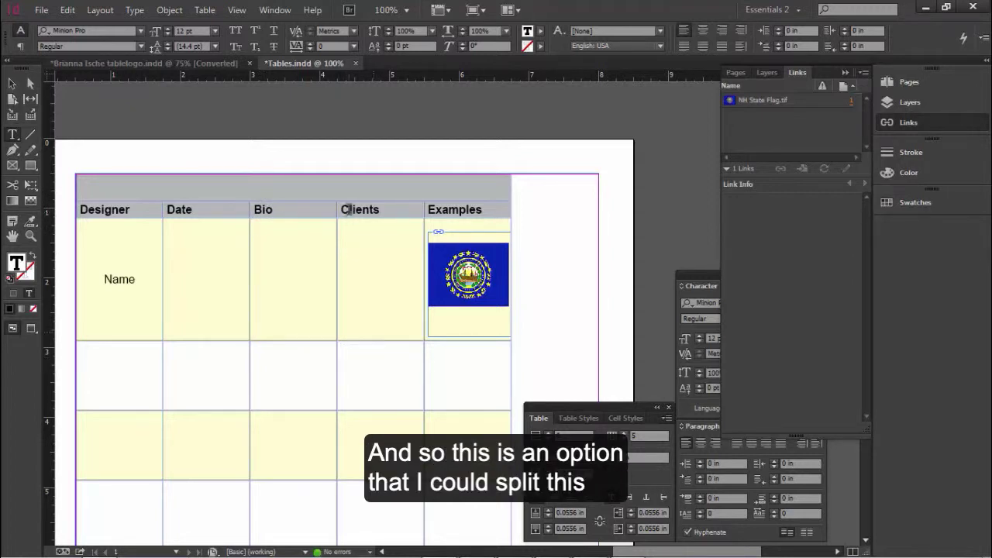
click(373, 250)
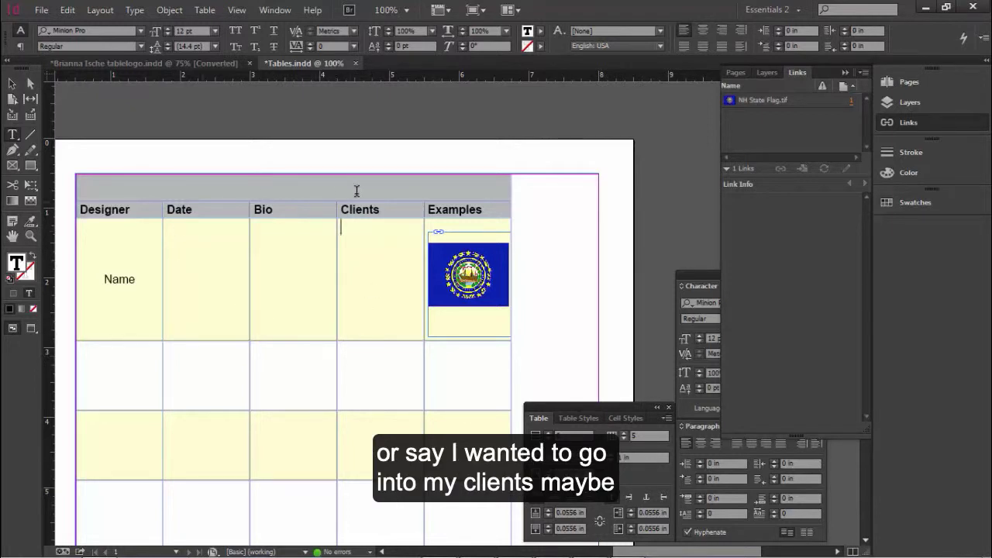
click(198, 243)
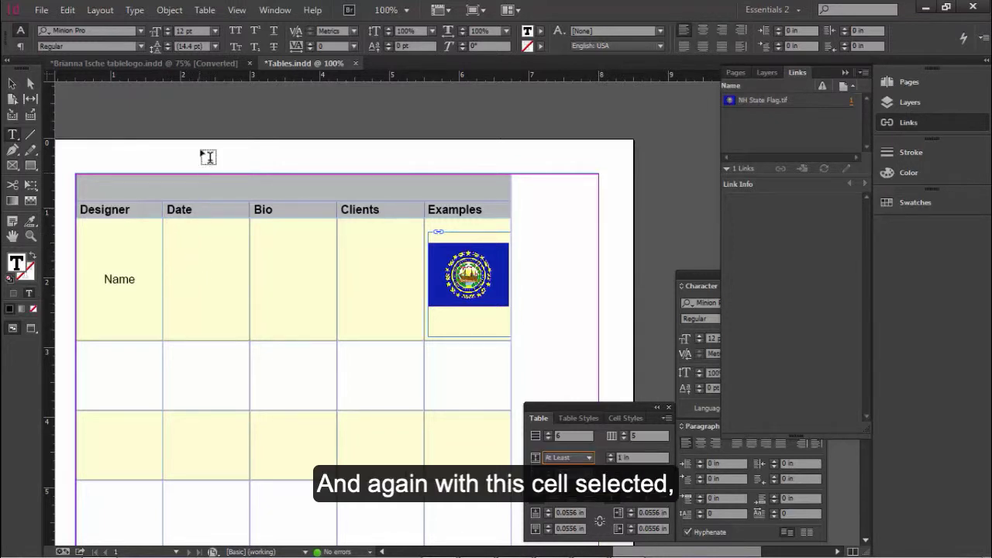
click(205, 10)
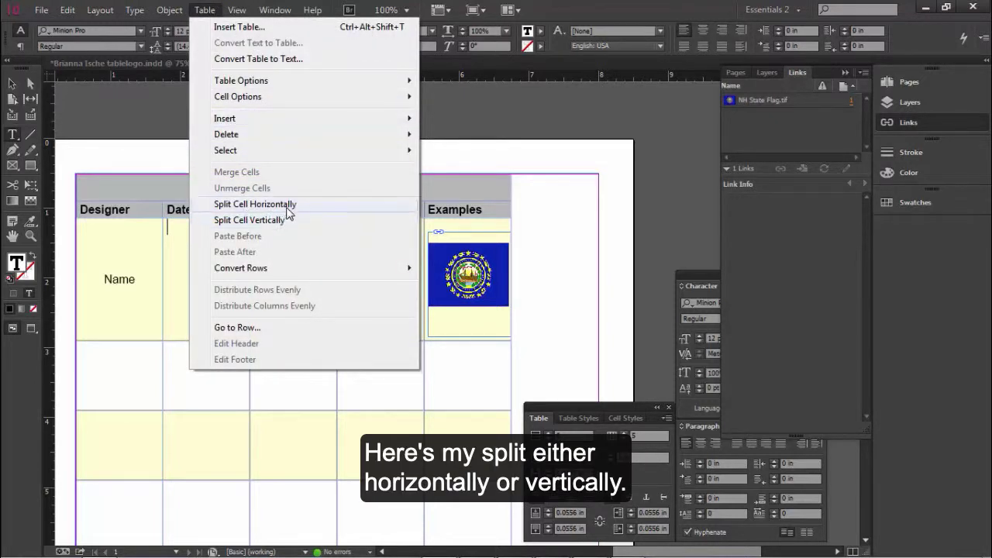
click(255, 204)
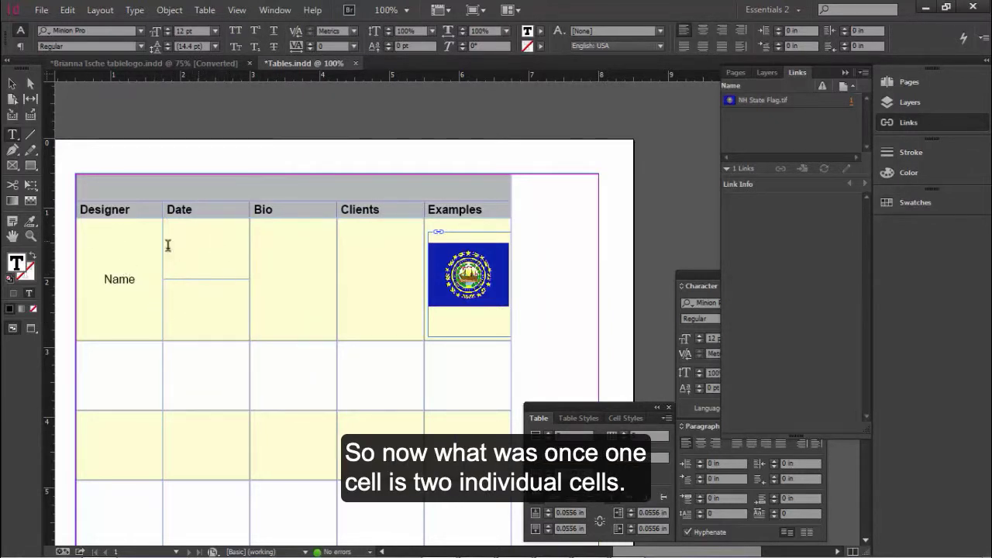
click(199, 299)
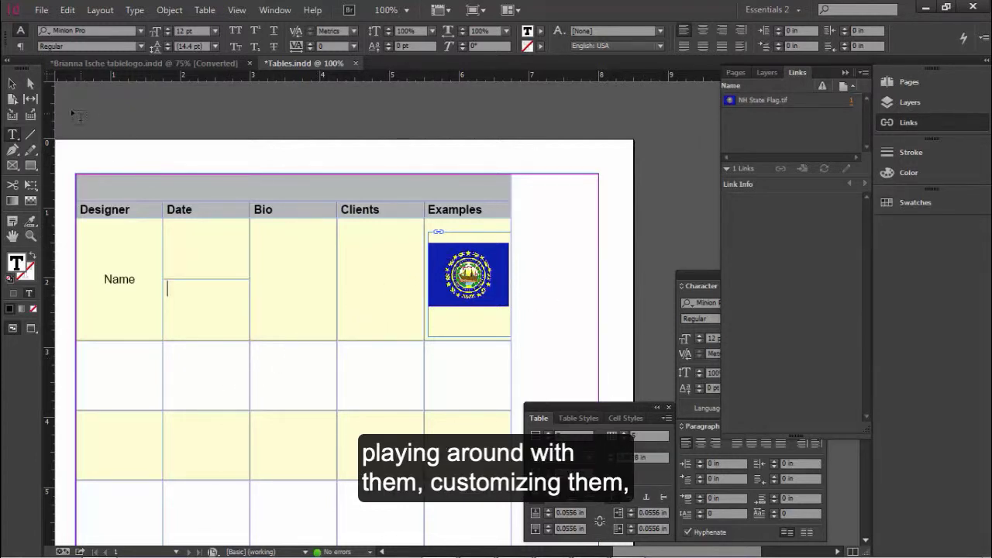
Hide the document's guides with the Selection tool active, and leave the table's text frame deselected.
click(11, 83)
click(549, 307)
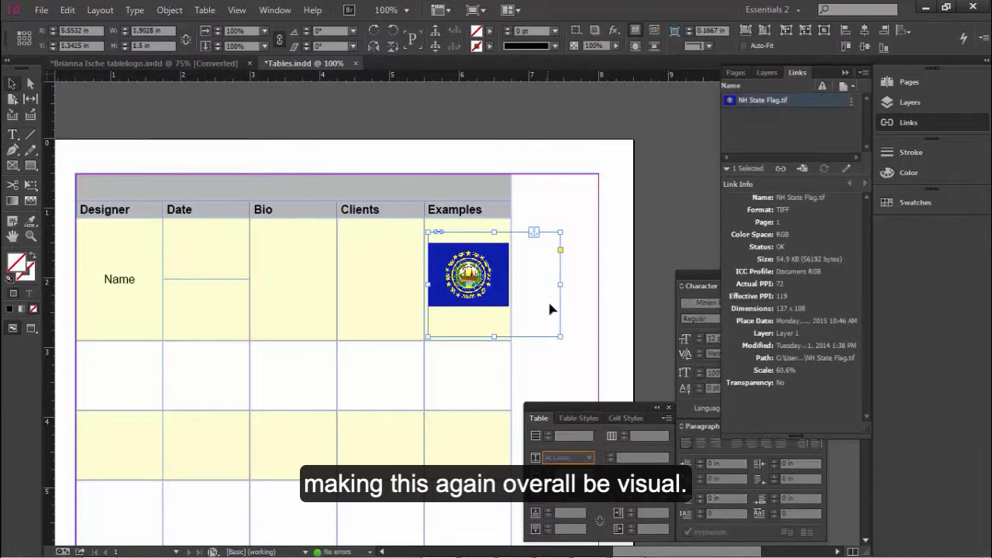
click(584, 244)
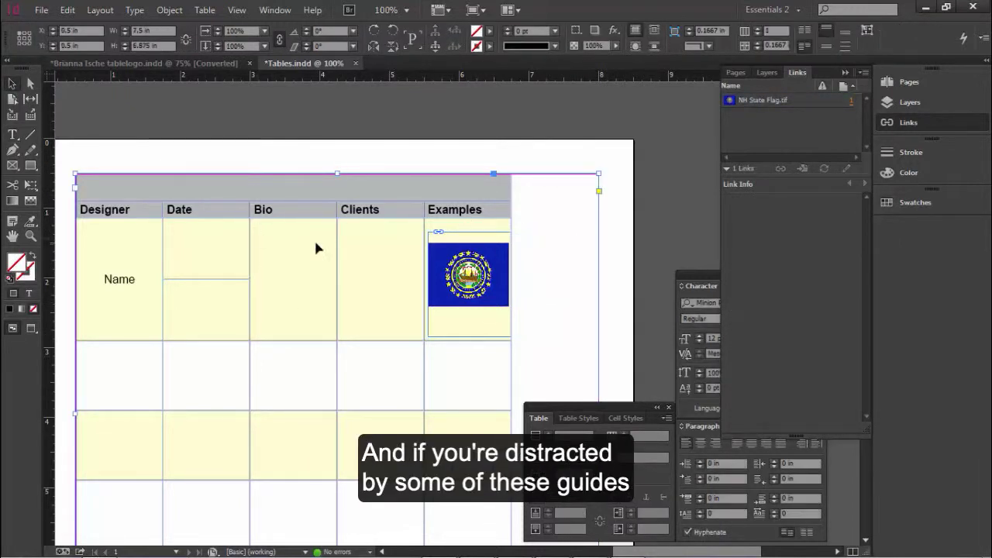
click(235, 10)
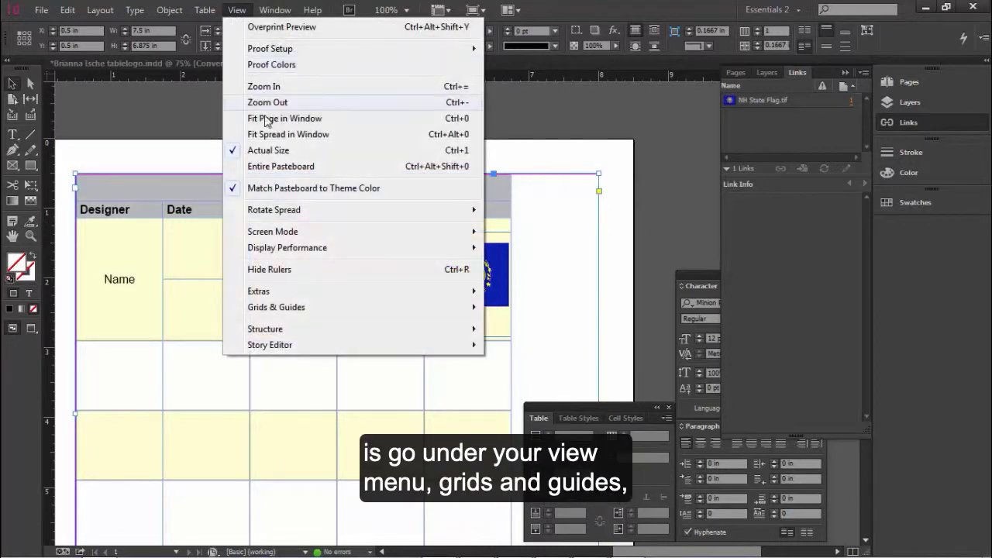
mouse_move(271, 309)
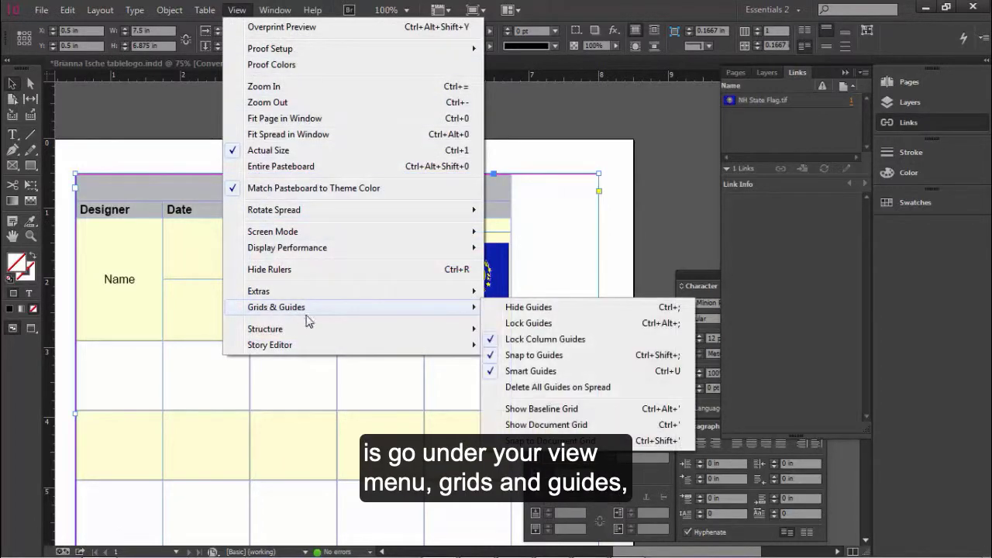
click(496, 309)
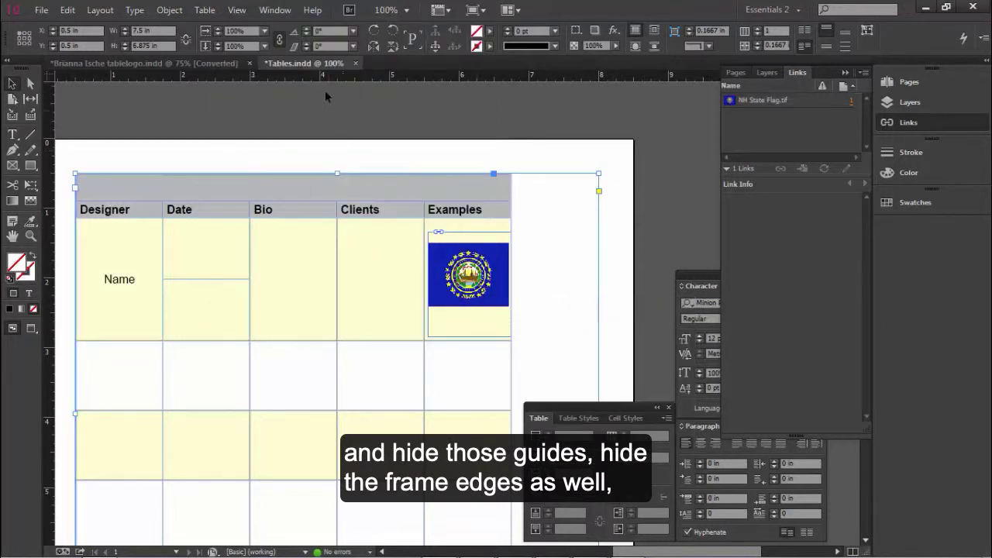
click(616, 205)
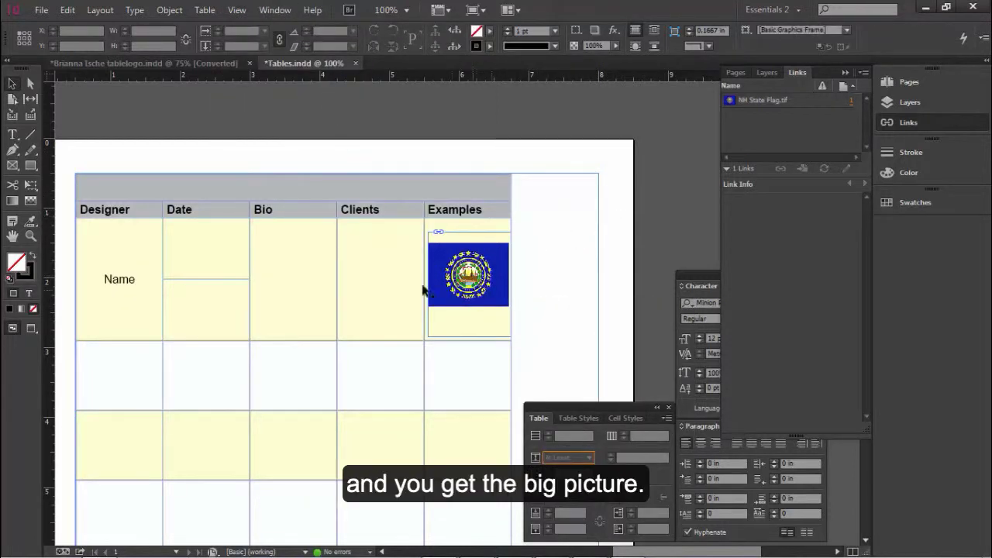